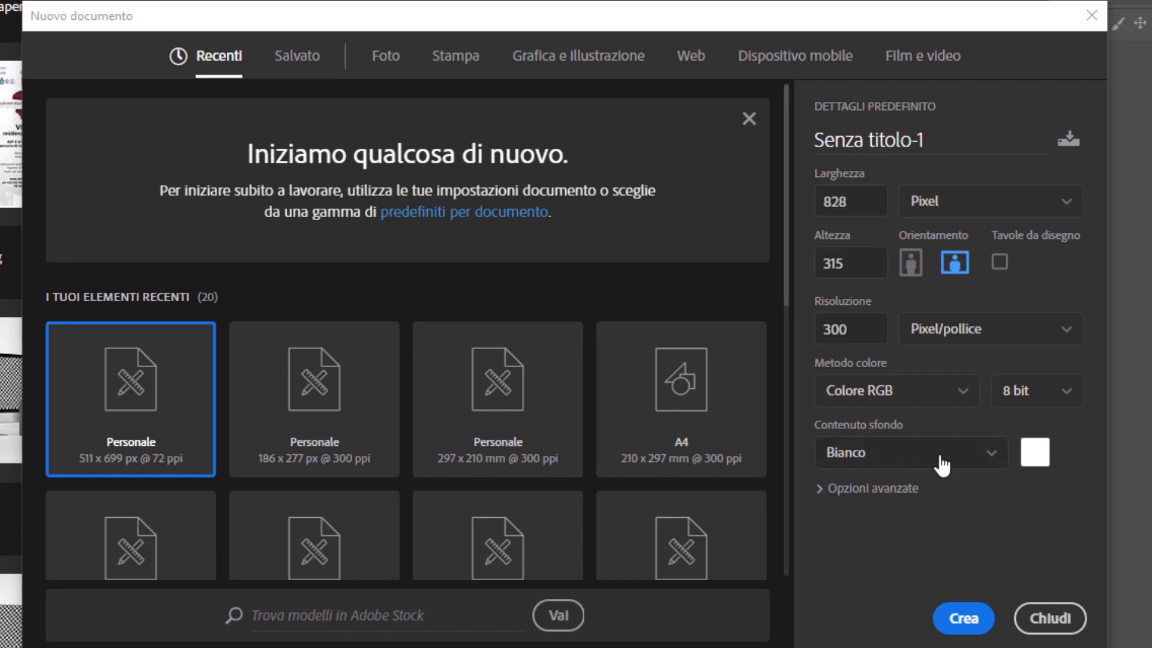
# Set the colour profile to RGB di lavoro: sRGB IEC61966-2.1 and create the 828 × 315 px, 300 ppi document
pyautogui.click(906, 490)
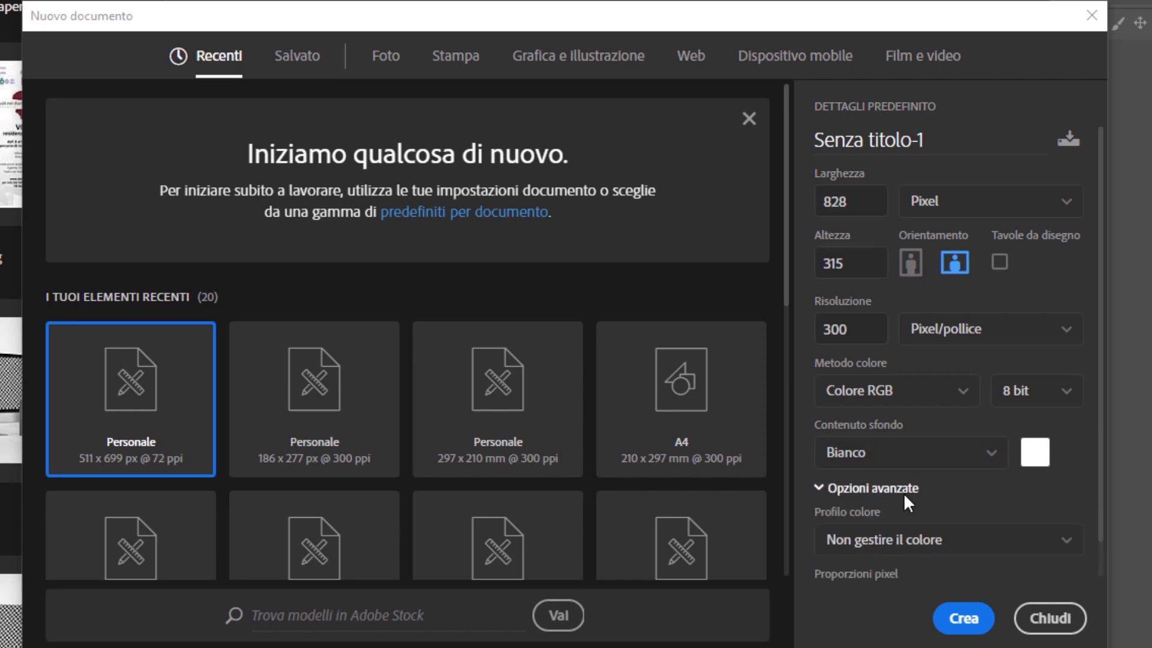
pyautogui.click(884, 543)
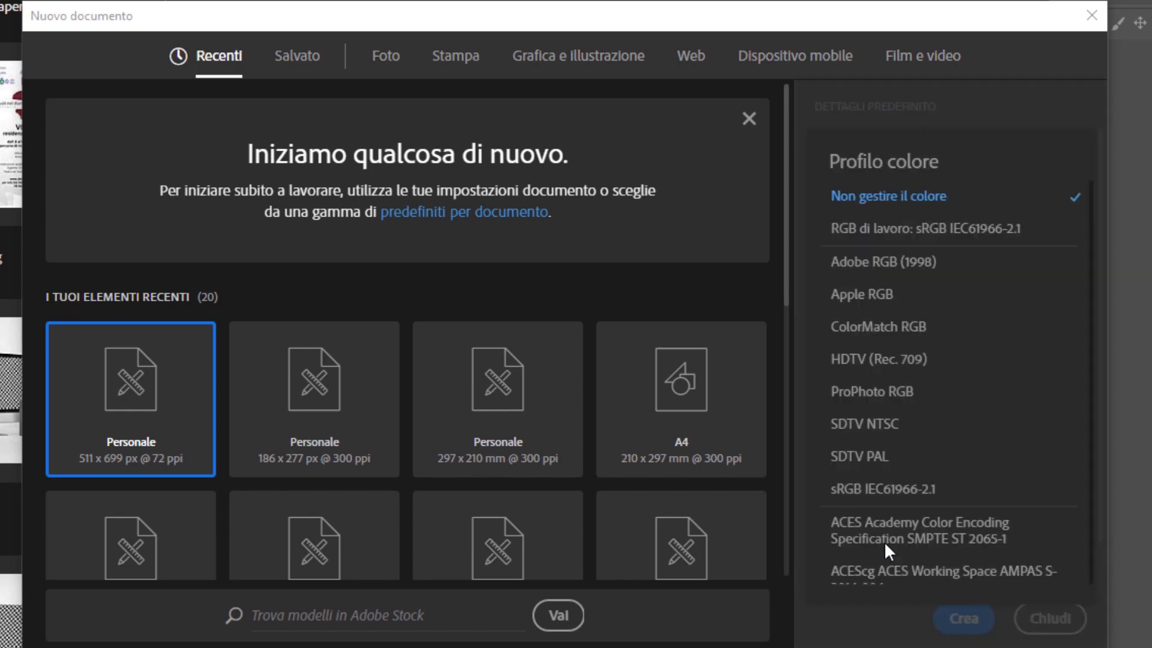
pyautogui.click(944, 234)
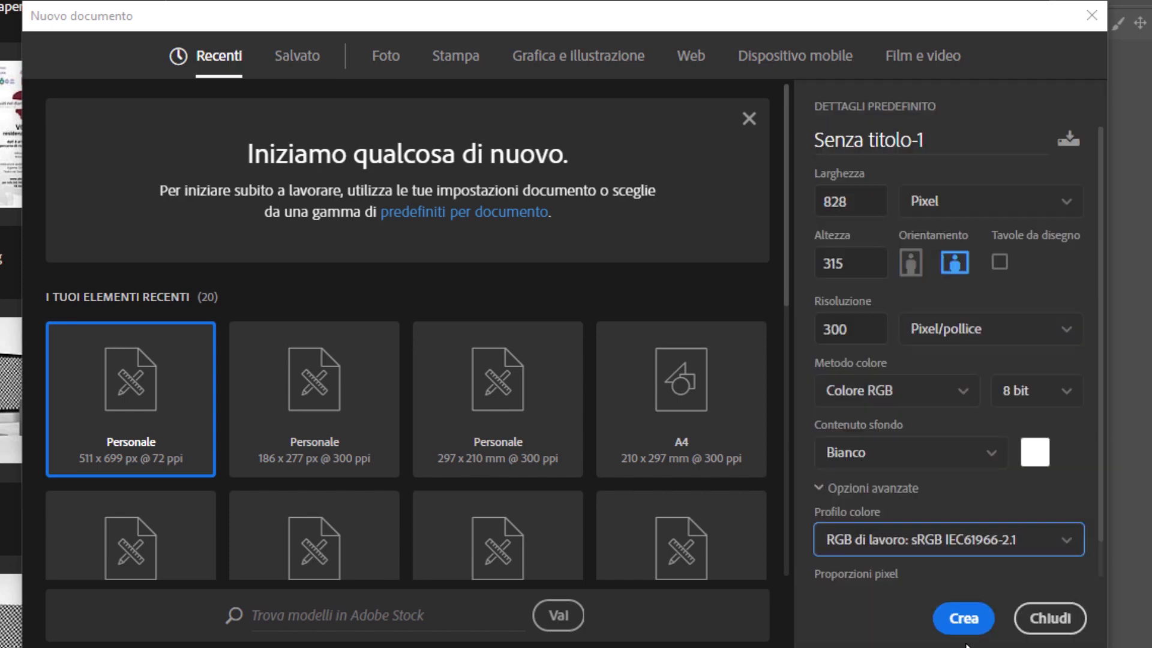
pyautogui.click(964, 619)
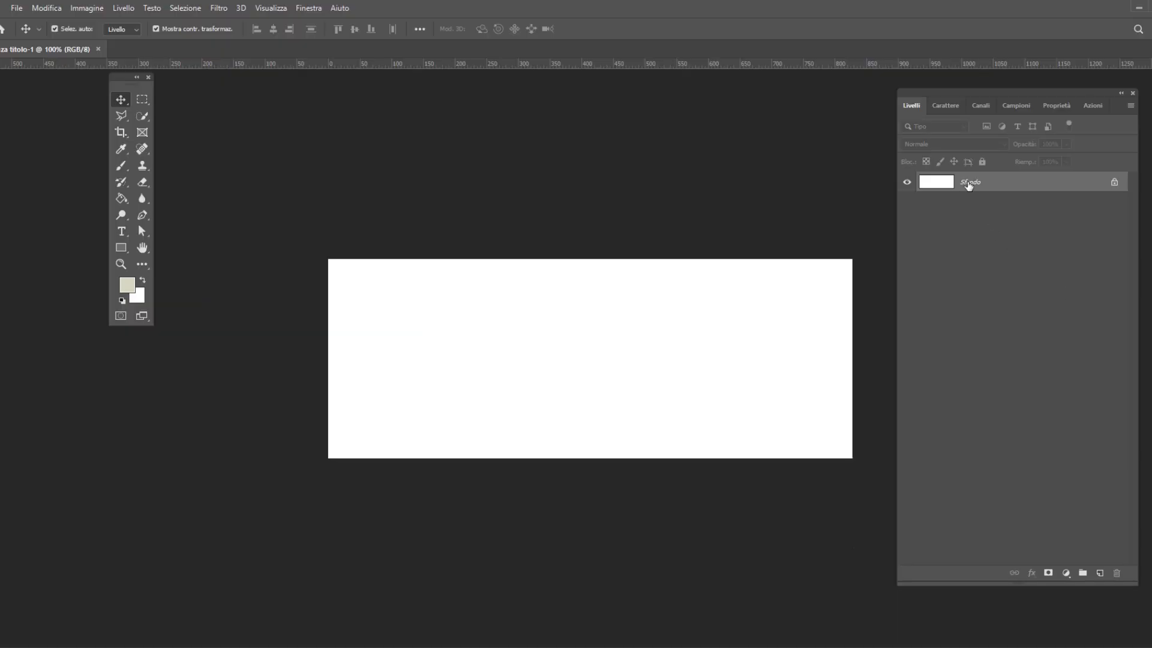
# Duplicate the Sfondo background layer
pyautogui.moveTo(969, 185); pyautogui.dragTo(1100, 573)
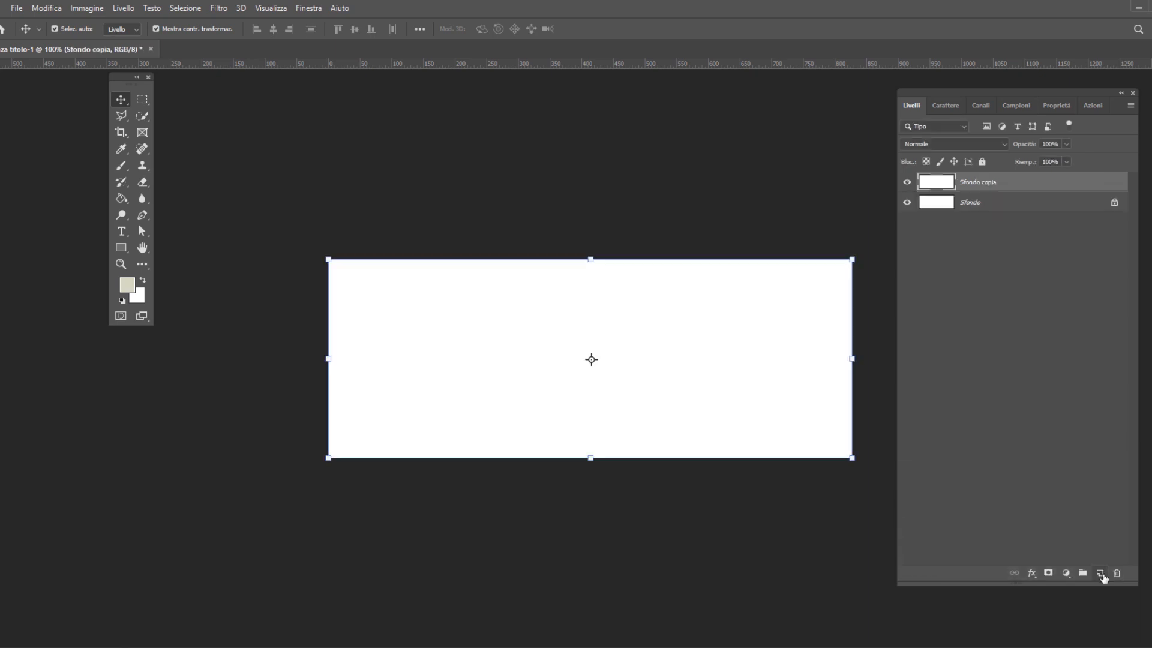
pyautogui.moveTo(132, 81); pyautogui.dragTo(133, 137)
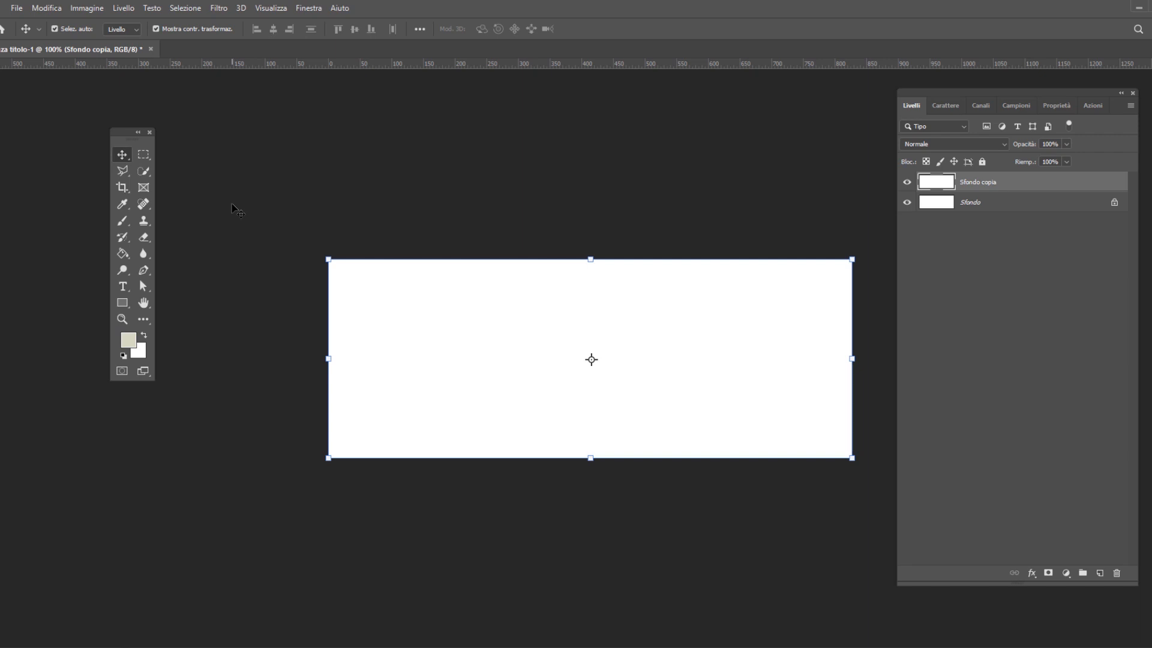
# Draw a 640 × 315 px beige rectangle and centre it on the canvas at X 94 px, Y 0 px
pyautogui.click(124, 306)
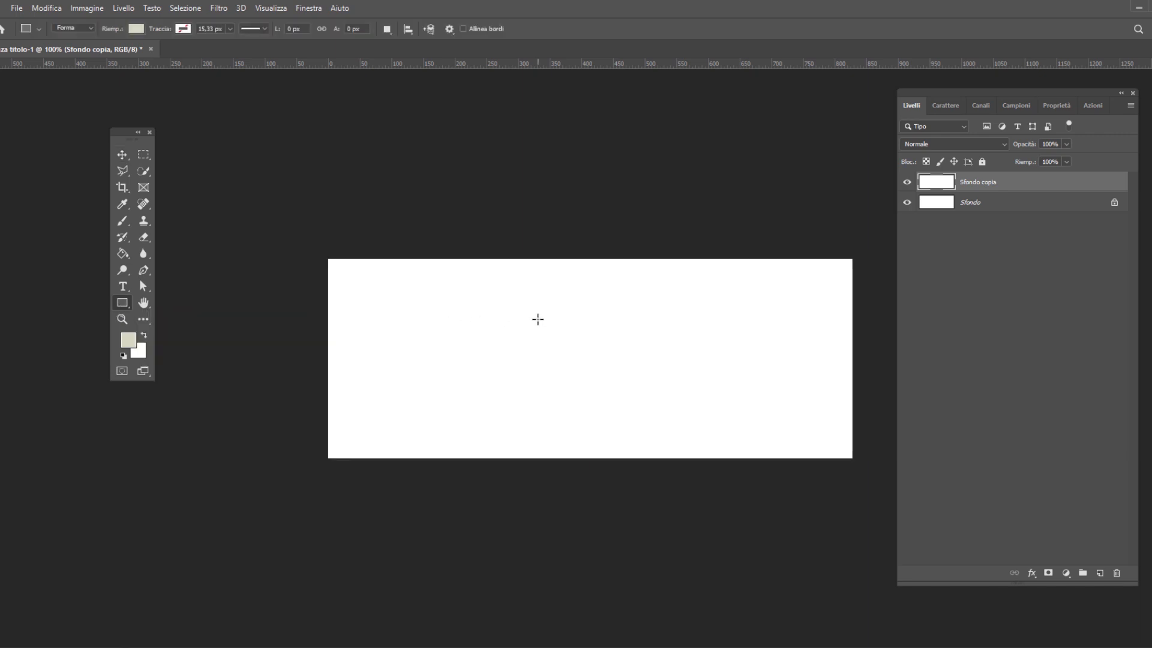
pyautogui.click(538, 319)
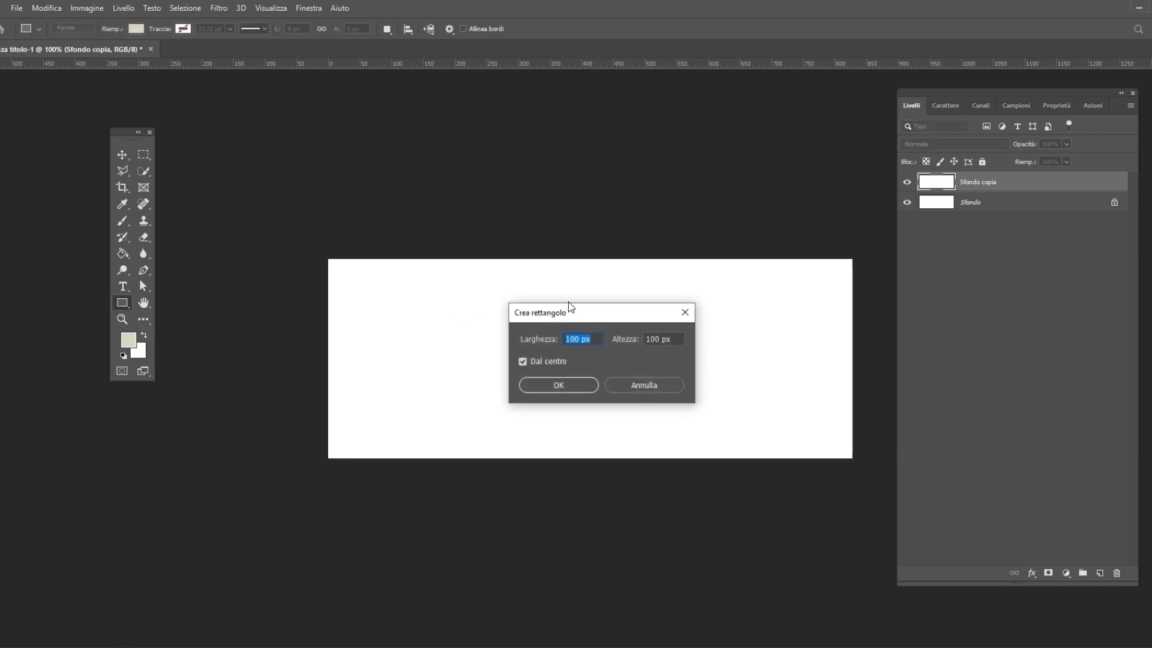
pyautogui.moveTo(570, 313); pyautogui.dragTo(569, 276)
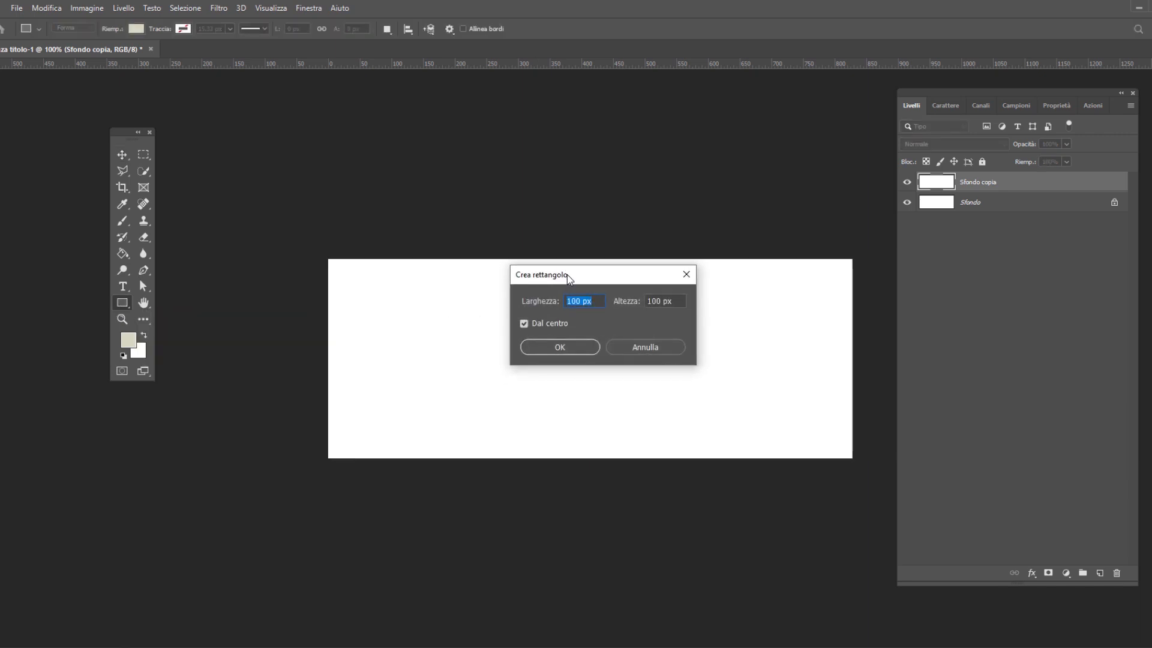
pyautogui.write('640')
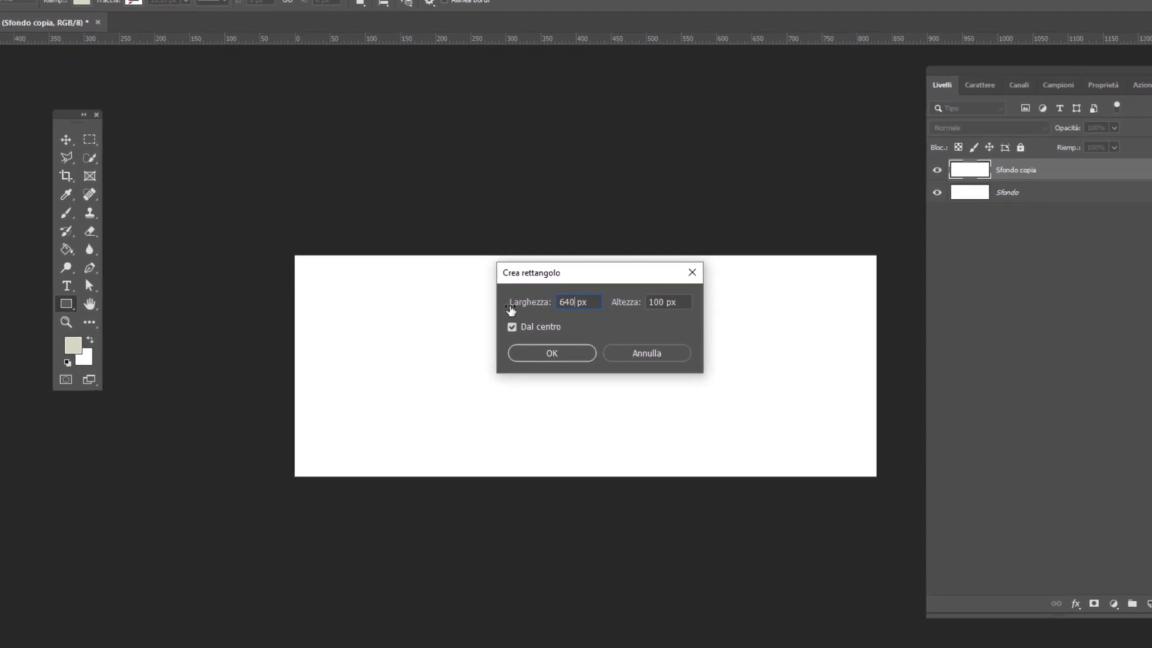
pyautogui.press('Tab')
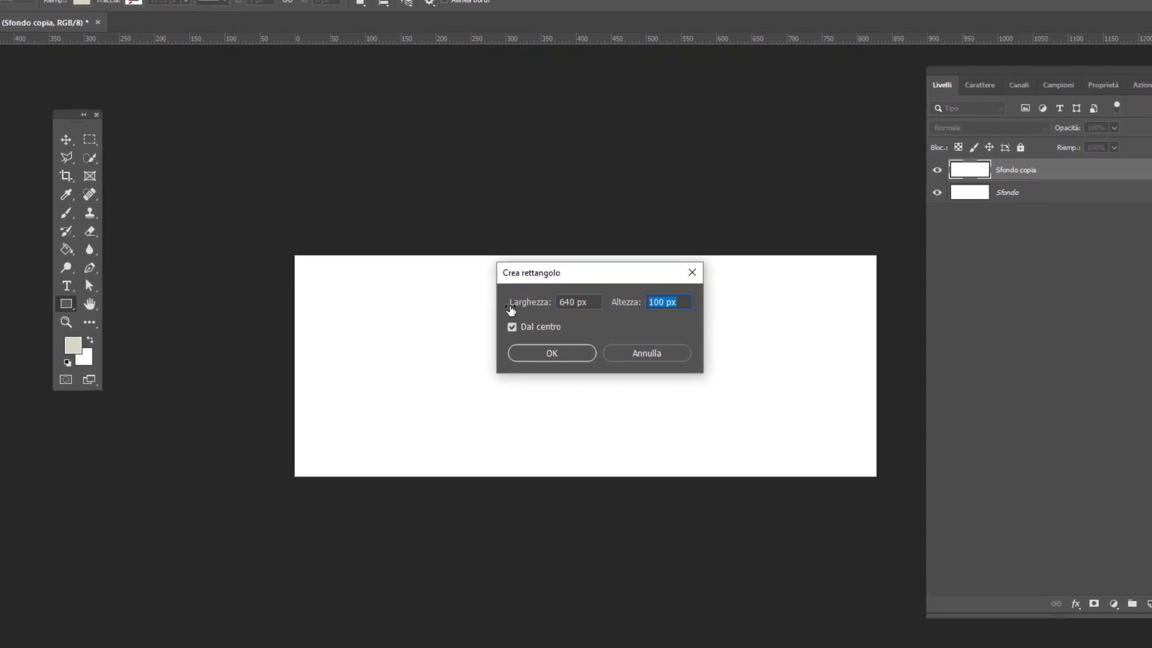
pyautogui.write('315')
pyautogui.press('Return')
pyautogui.click(67, 139)
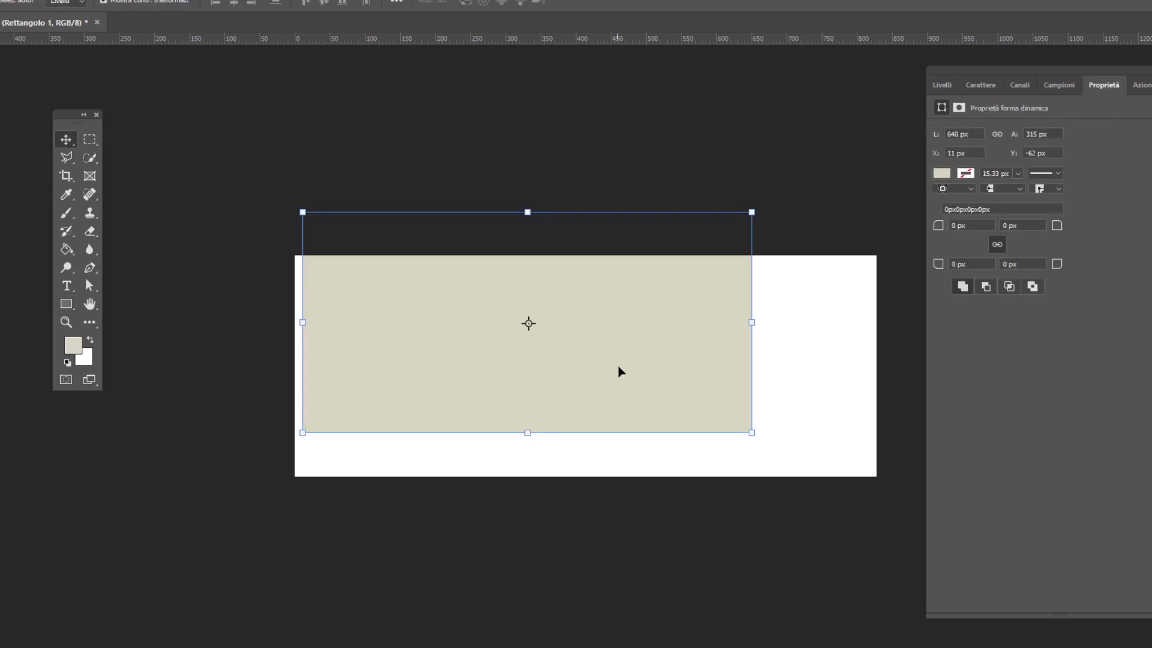
pyautogui.moveTo(621, 372); pyautogui.dragTo(684, 422)
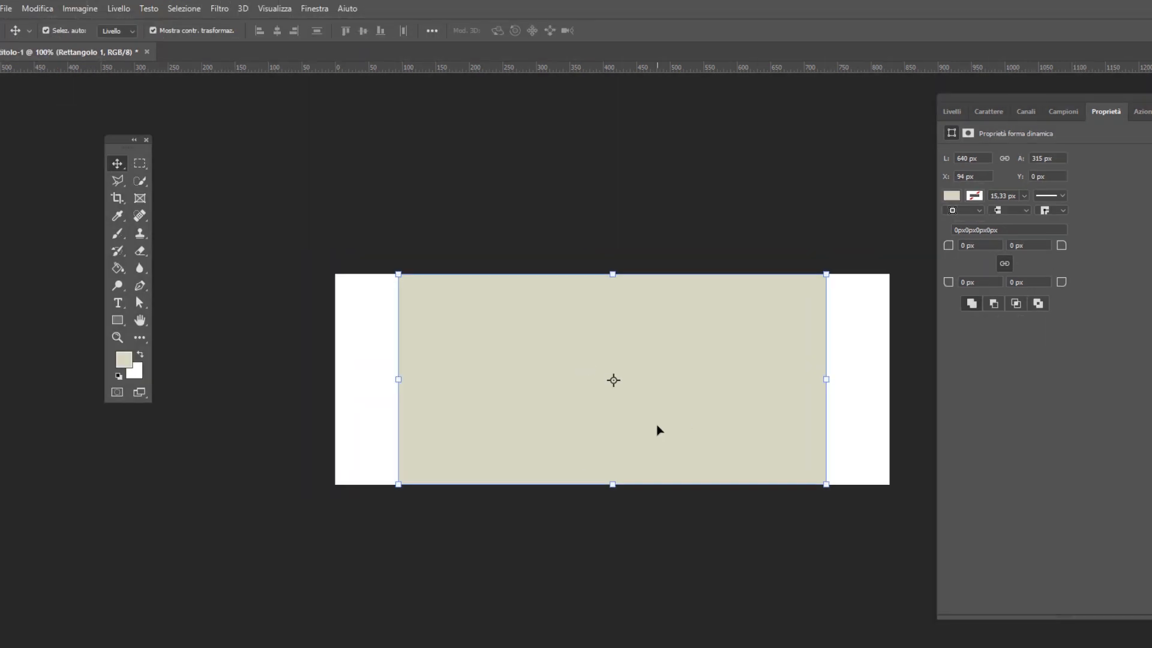
pyautogui.click(280, 9)
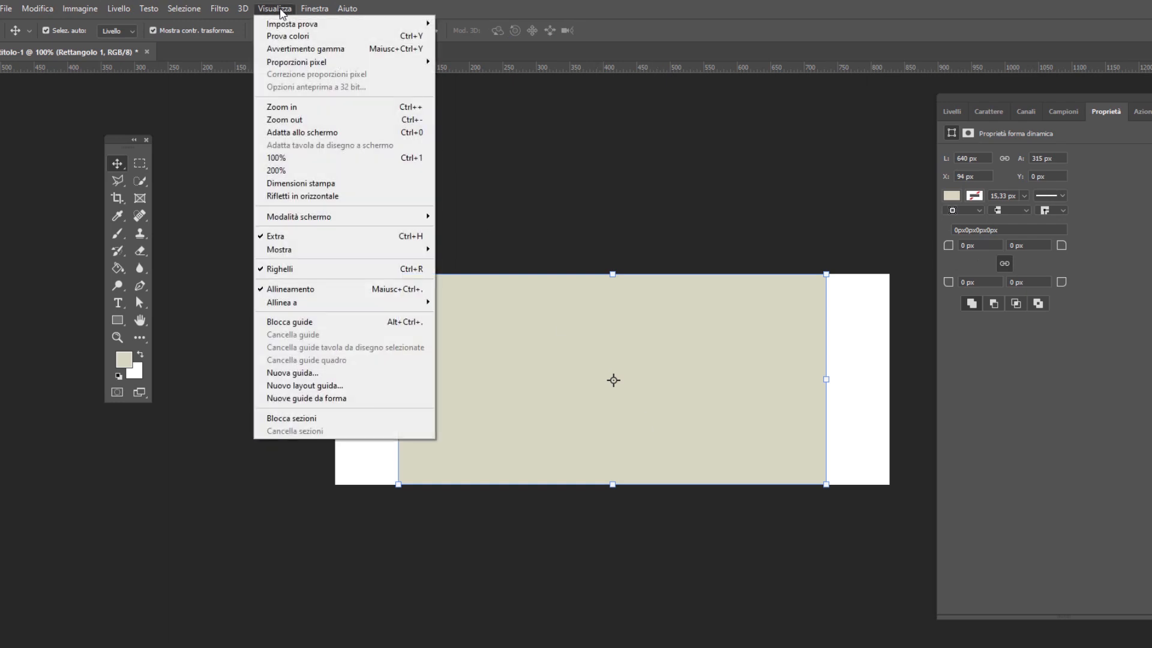
pyautogui.moveTo(365, 252)
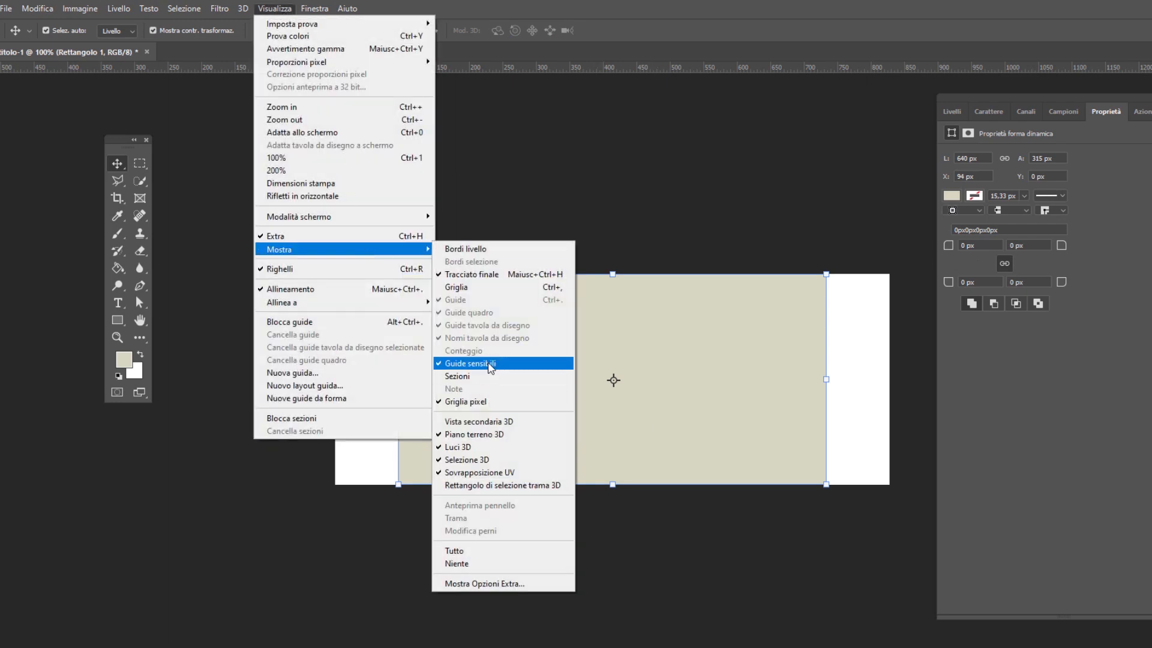
pyautogui.click(953, 114)
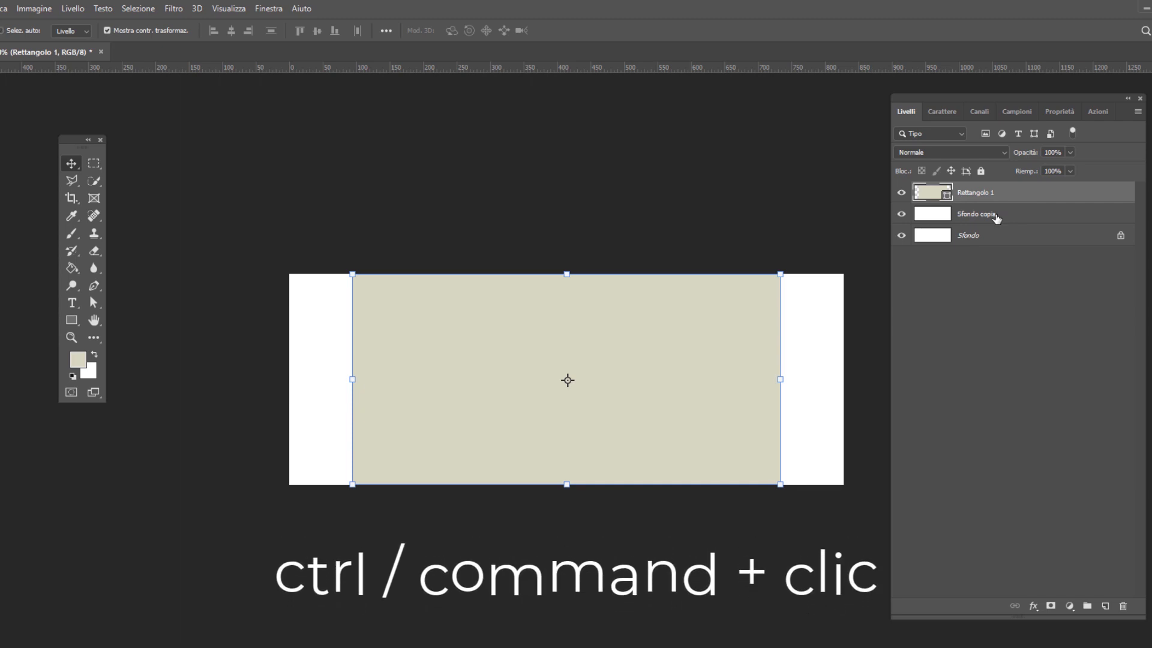
pyautogui.keyDown('ctrl'); pyautogui.click(996, 215); pyautogui.keyUp('ctrl')
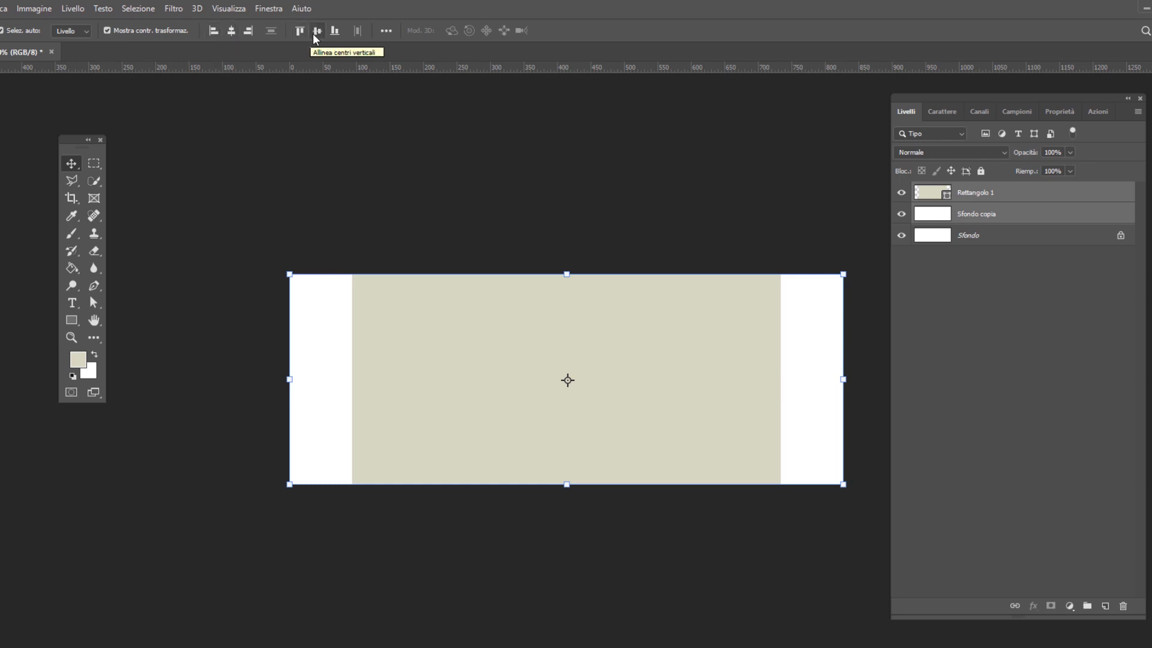
pyautogui.click(1008, 197)
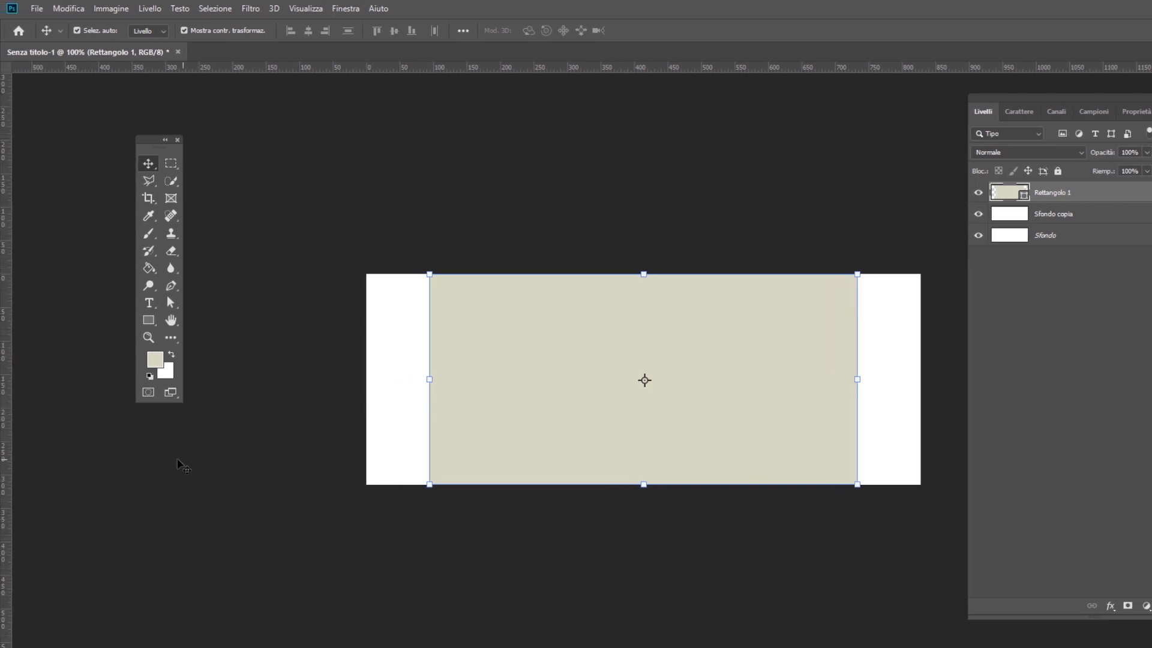
# Place vertical guides along the left and right edges of the beige rectangle
pyautogui.moveTo(7, 360); pyautogui.dragTo(426, 417)
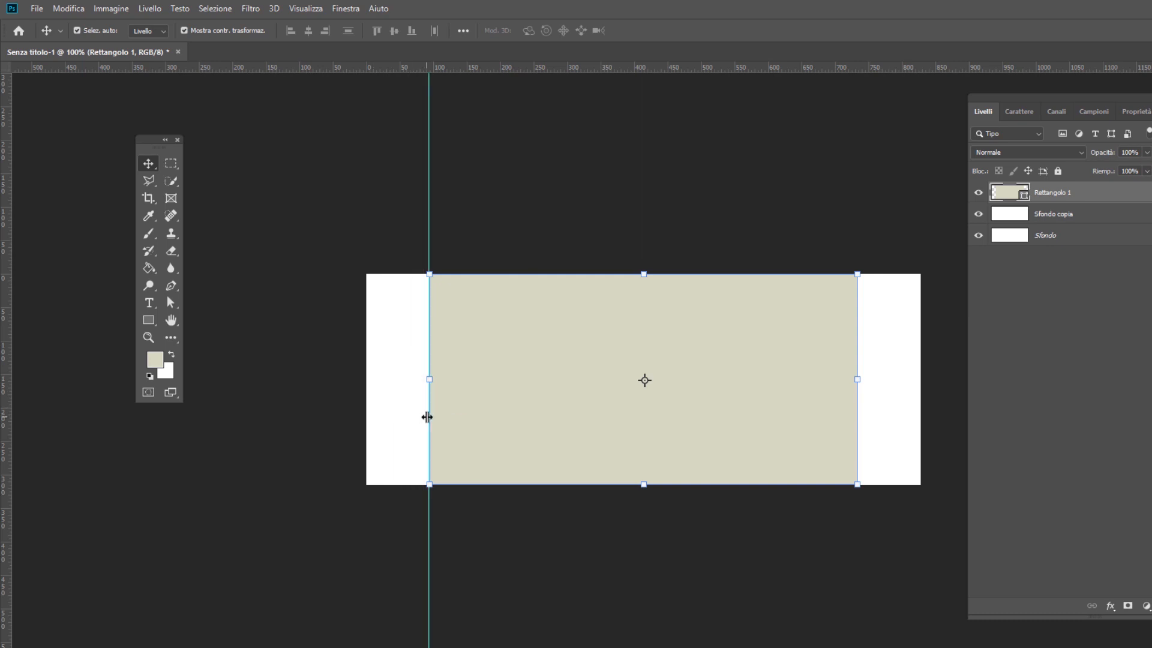
pyautogui.moveTo(3, 429); pyautogui.dragTo(857, 470)
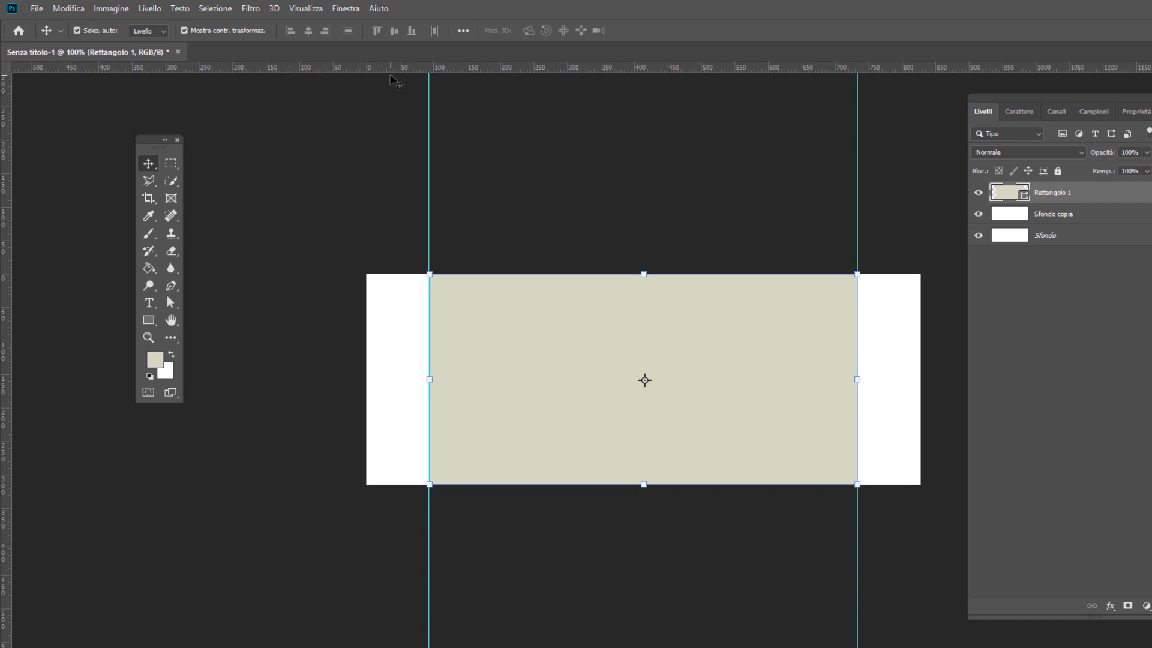
pyautogui.click(299, 9)
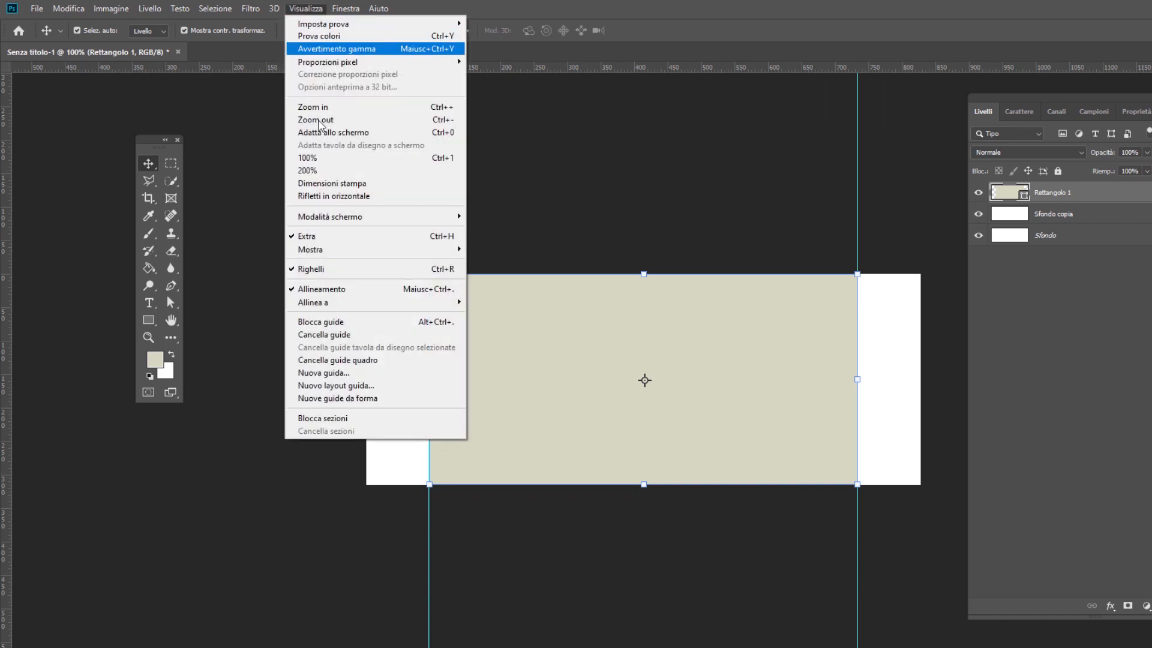
pyautogui.click(558, 352)
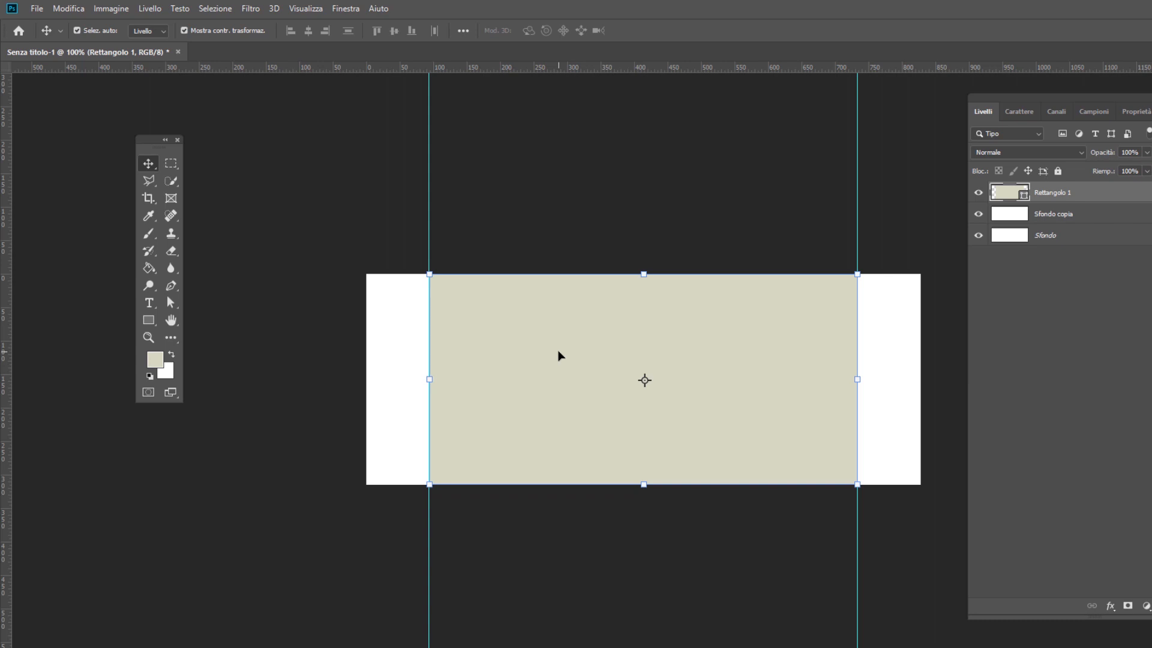
# Choose the Rectangle tool with the Sfondo copia layer active and set the foreground colour to a strong pink
pyautogui.press('u')
pyautogui.click(1063, 216)
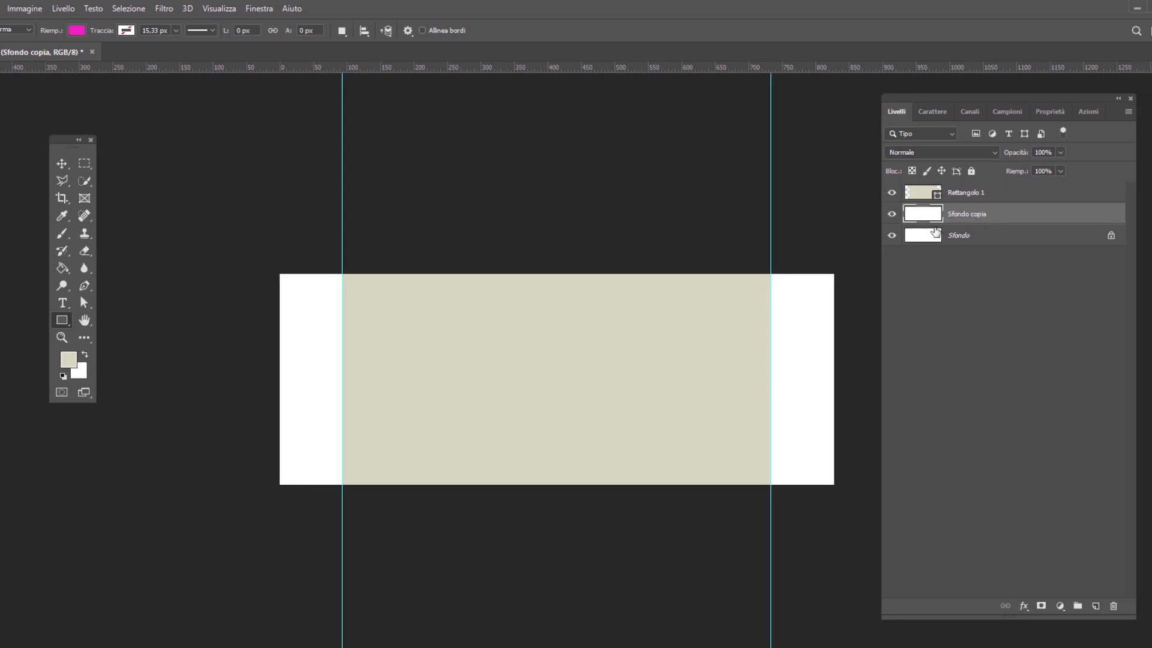
pyautogui.click(69, 360)
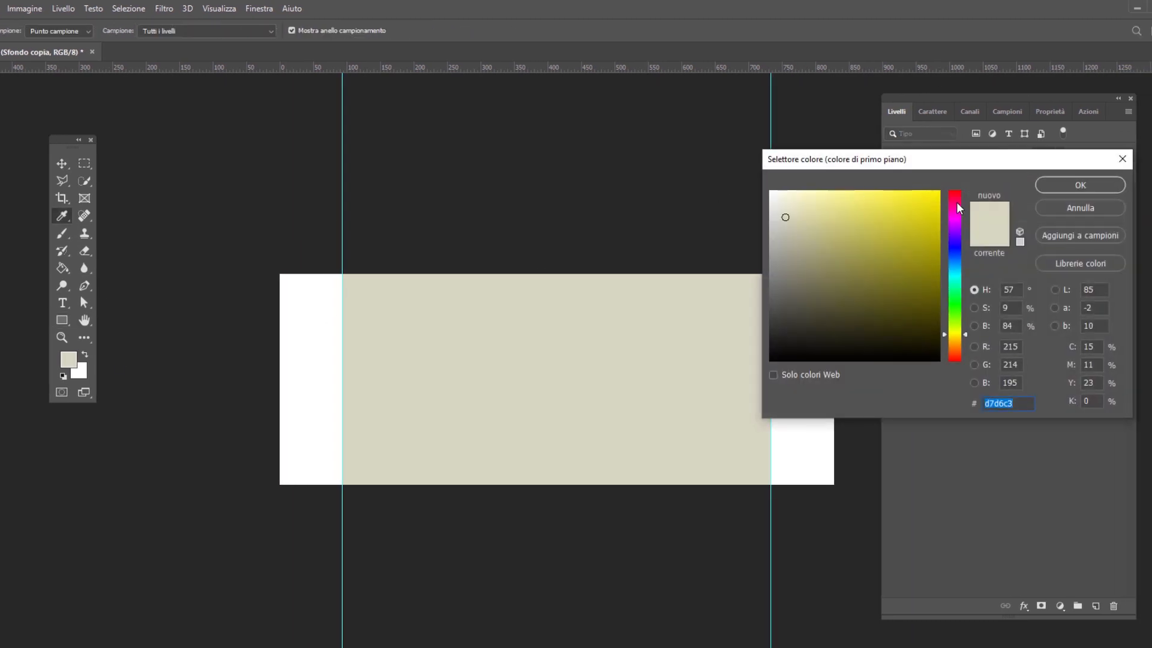
pyautogui.click(957, 203)
pyautogui.click(918, 206)
pyautogui.click(1080, 185)
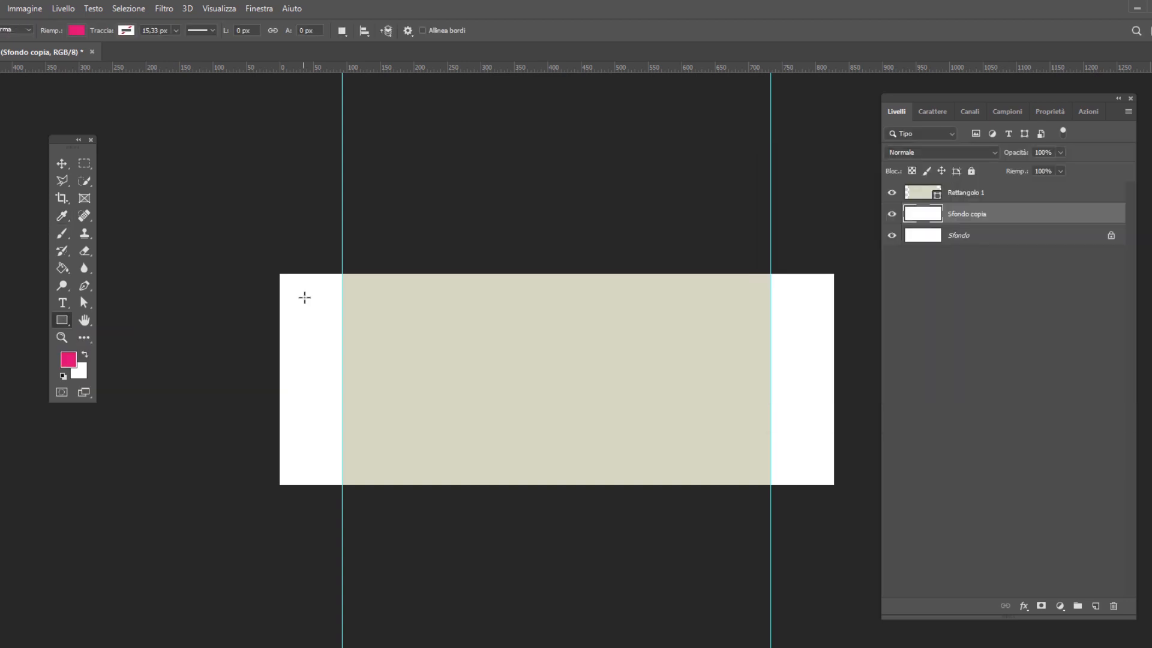
# Create a pink rectangle 828 px wide and 24 px high above the Sfondo copia layer
pyautogui.click(394, 307)
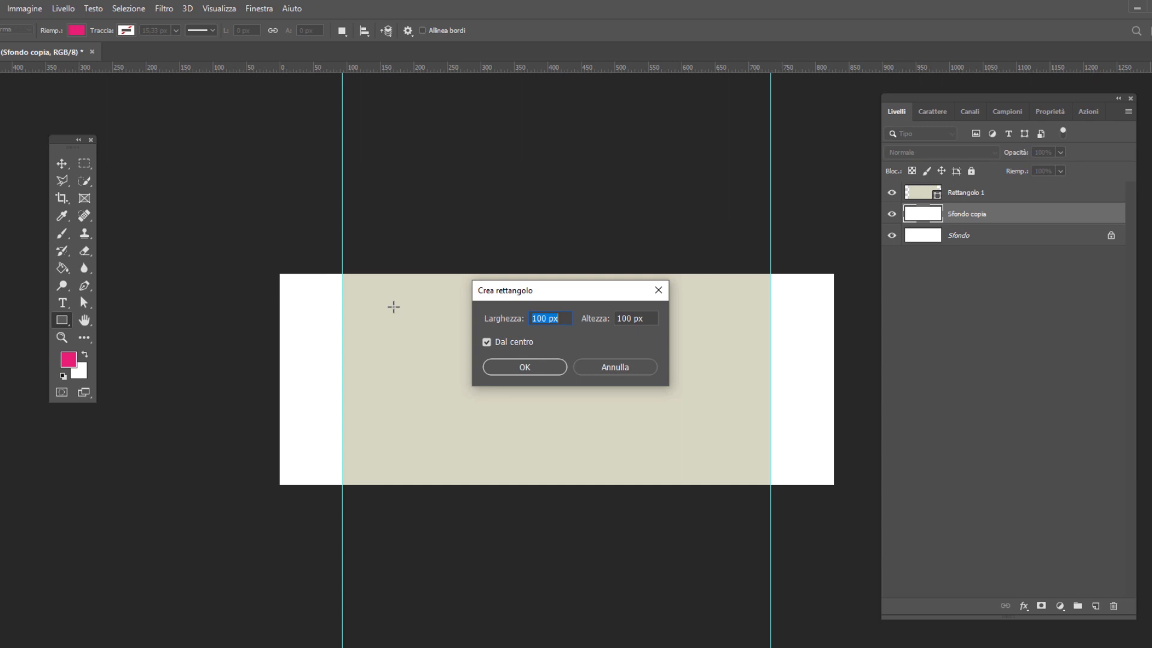
pyautogui.write('828')
pyautogui.press('Tab')
pyautogui.write('24')
pyautogui.press('Tab')
pyautogui.click(524, 368)
# Move the pink bar's layer above Rettangolo 1 and snap the bar across the canvas's top edge
pyautogui.press('v')
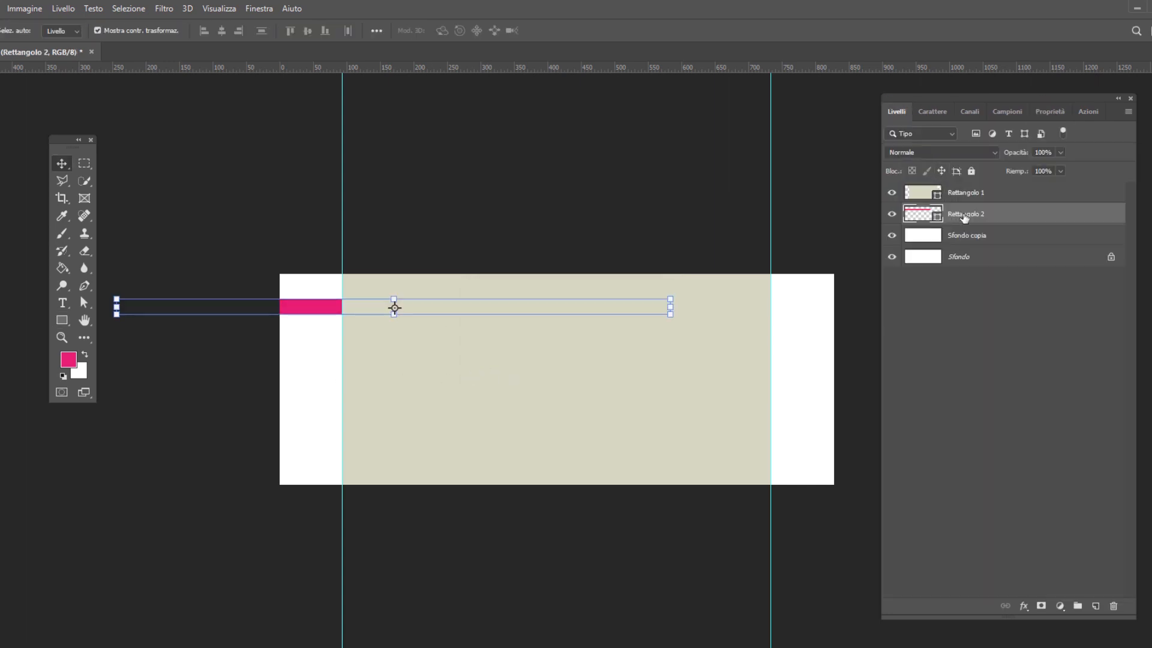
pyautogui.moveTo(979, 220); pyautogui.dragTo(990, 189)
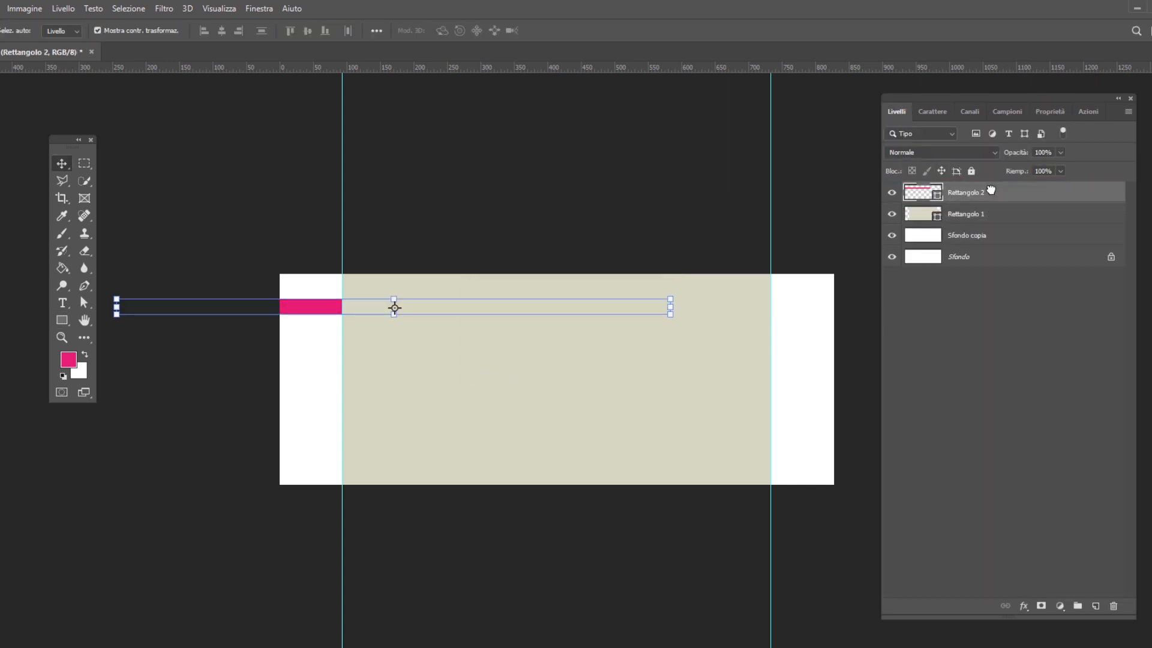
pyautogui.moveTo(308, 314); pyautogui.dragTo(471, 286)
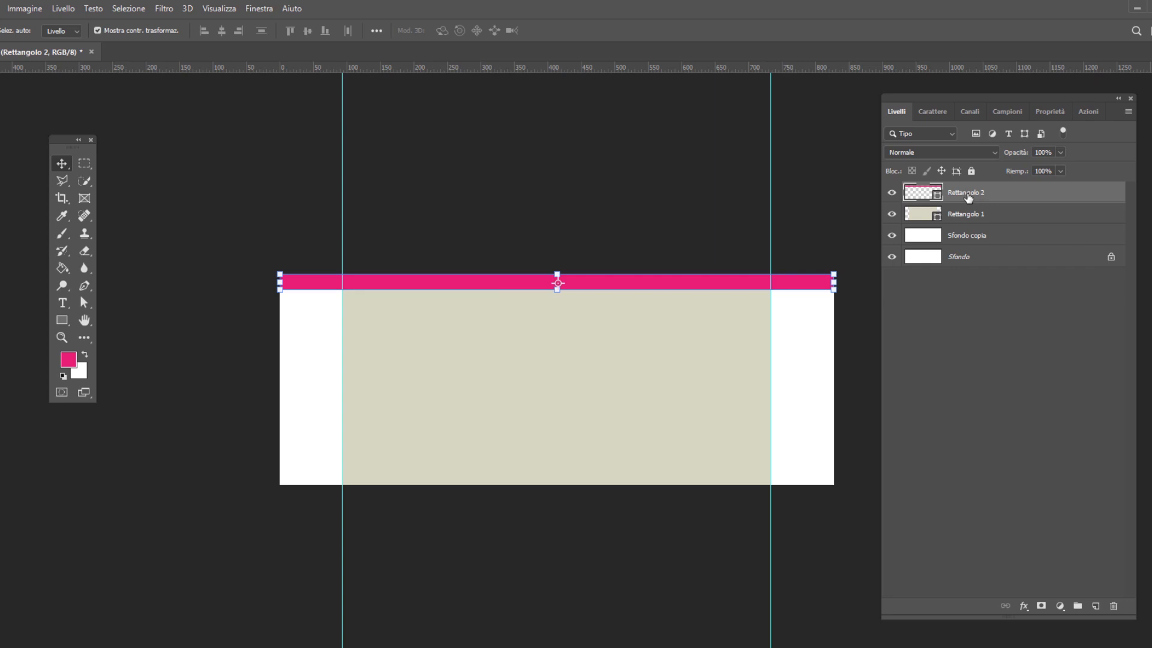
# Duplicate the pink bar and place the copy along the canvas's bottom edge
pyautogui.moveTo(969, 197); pyautogui.dragTo(1096, 607)
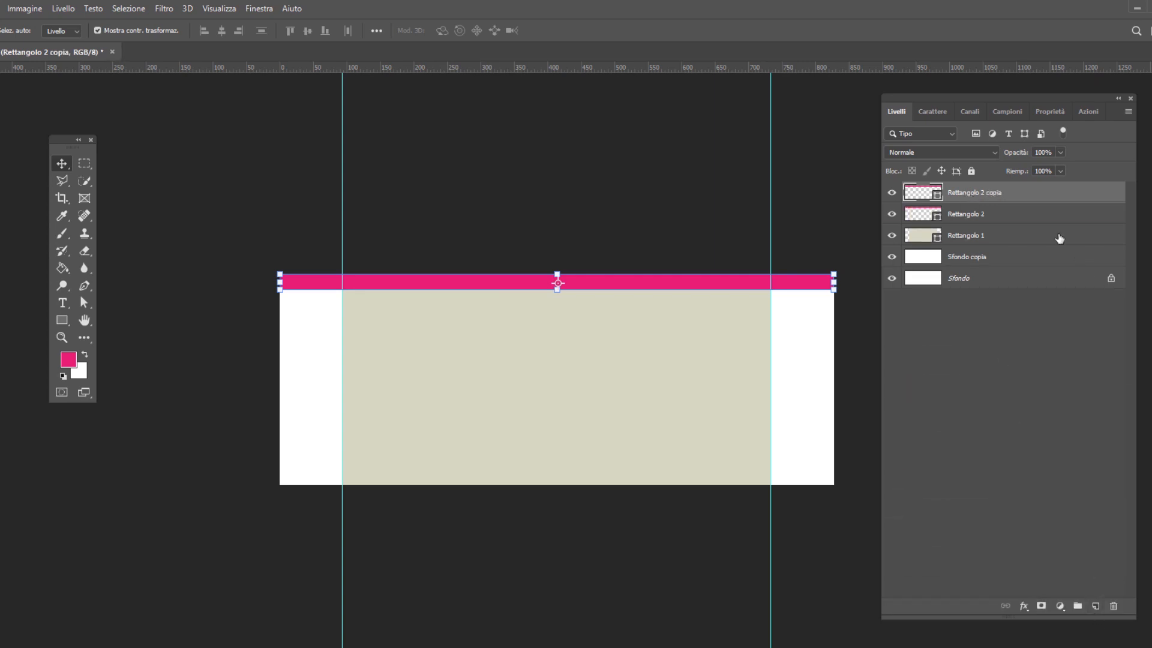
pyautogui.moveTo(807, 288); pyautogui.dragTo(805, 470)
pyautogui.moveTo(804, 482); pyautogui.dragTo(804, 483)
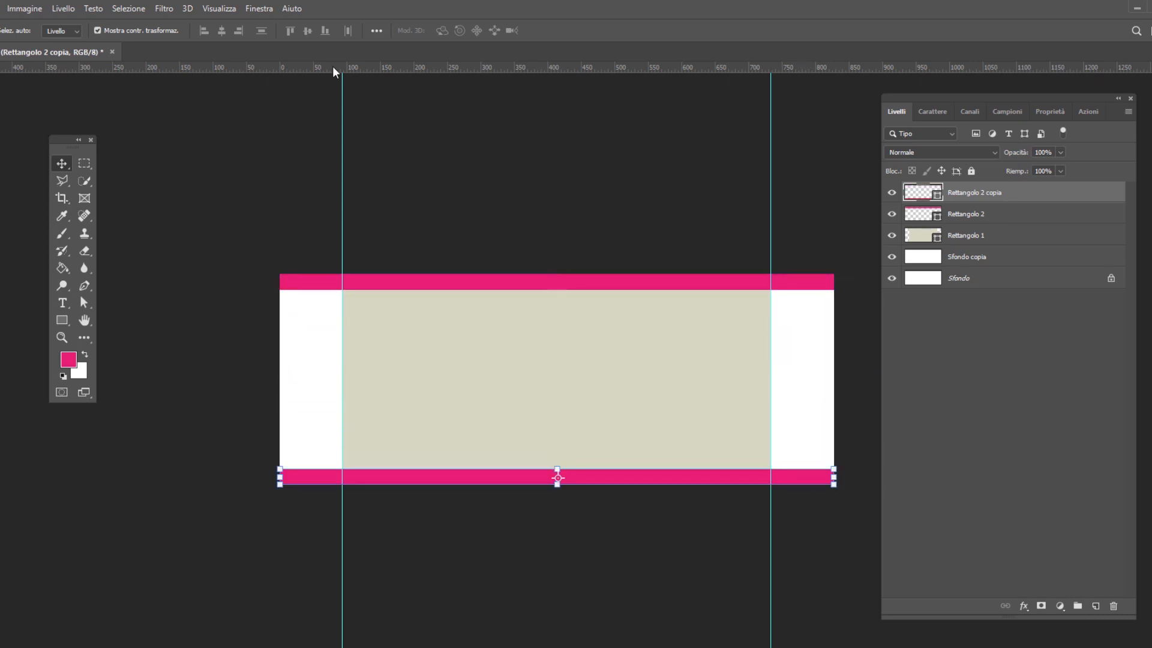
# Place horizontal guides along the inner edges of the top and bottom pink bars
pyautogui.moveTo(332, 66); pyautogui.dragTo(307, 290)
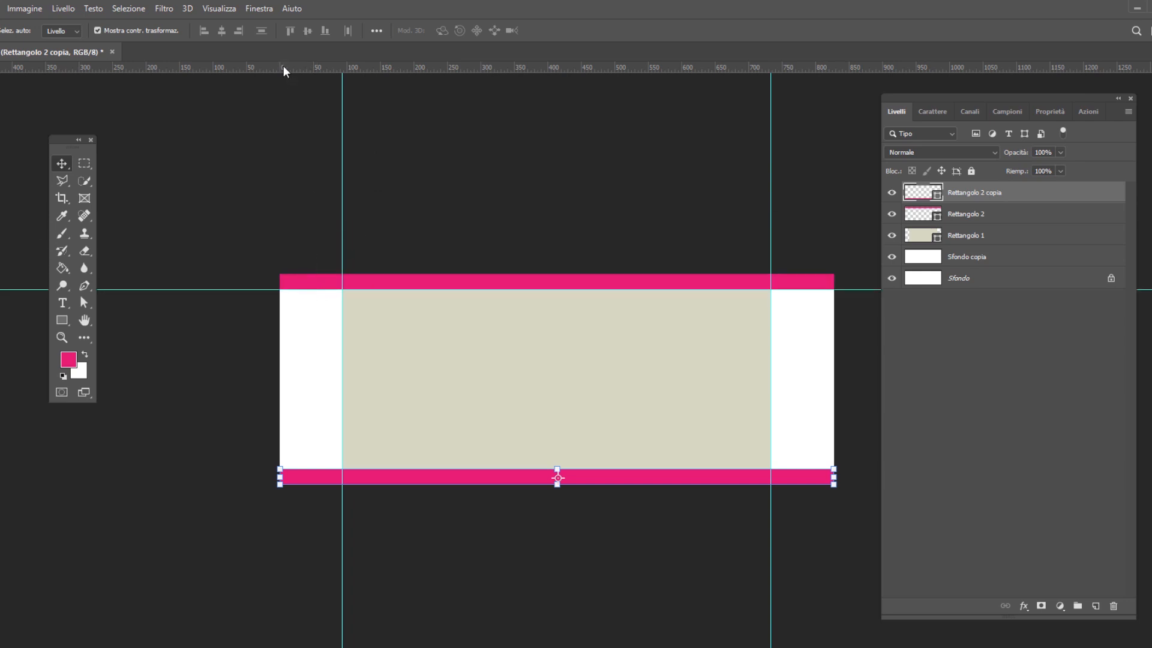
pyautogui.moveTo(284, 71); pyautogui.dragTo(264, 473)
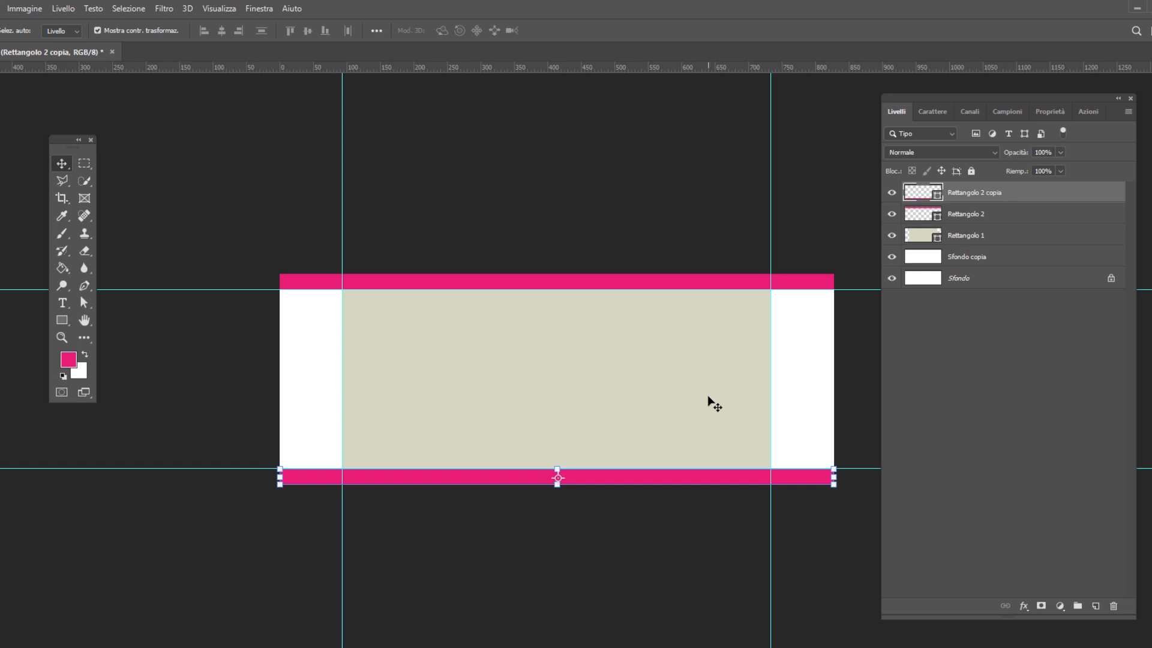
# Group the two pink bars with the beige rectangle and hide the group
pyautogui.keyDown('shift'); pyautogui.click(972, 239); pyautogui.keyUp('shift')
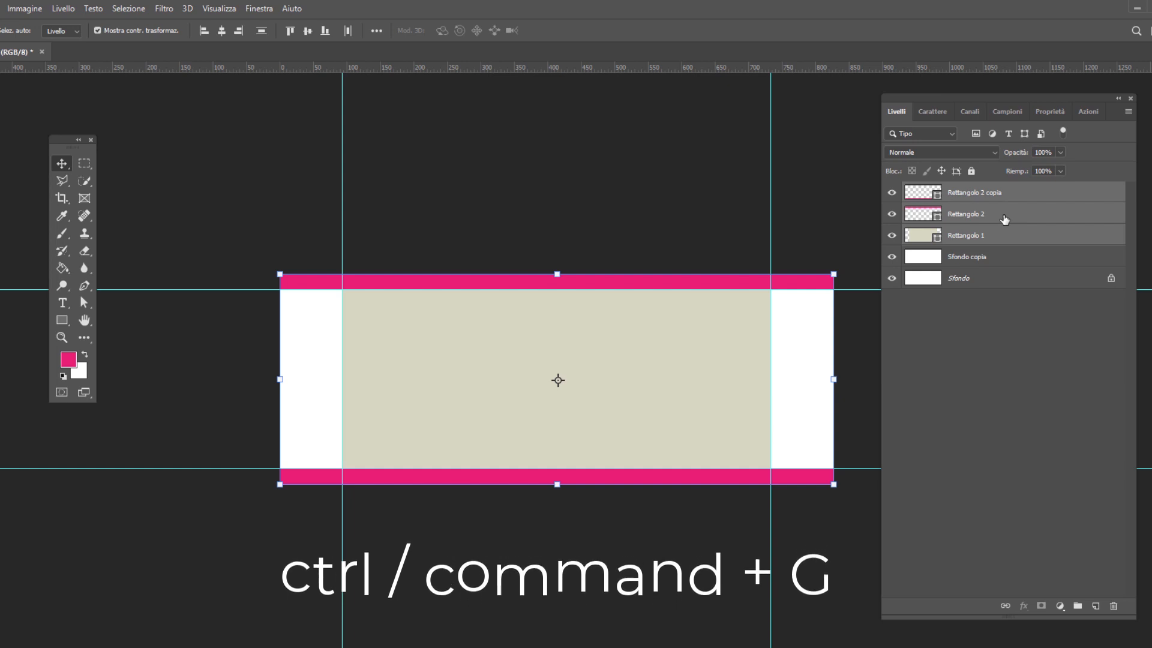
pyautogui.hotkey('ctrl', 'g')
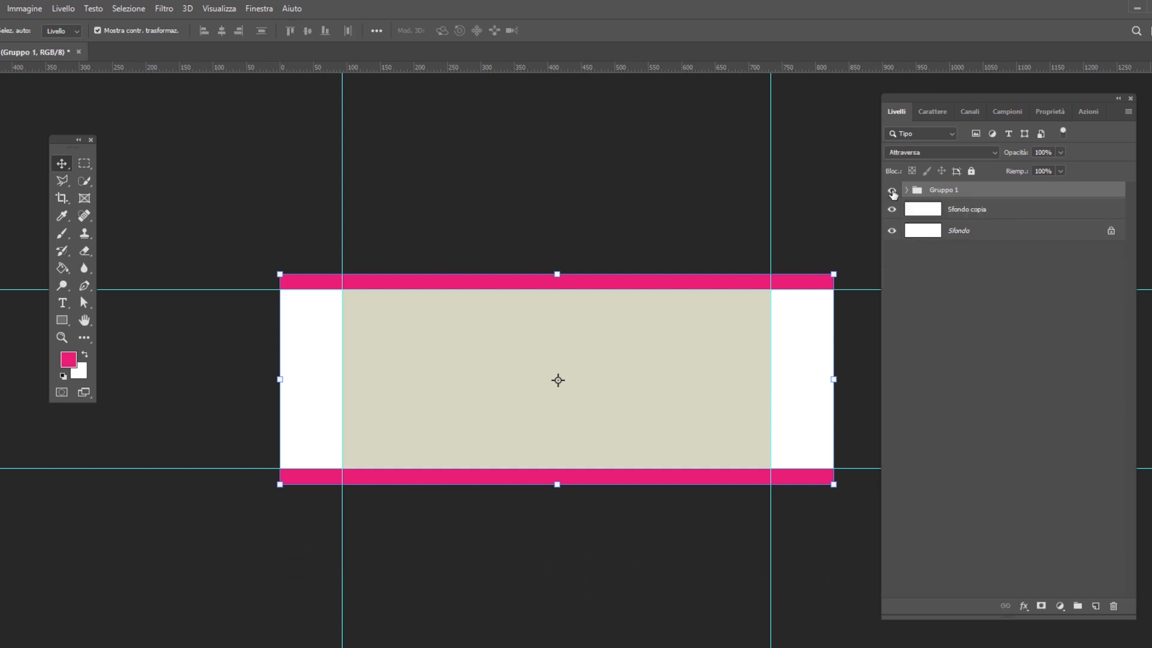
pyautogui.click(893, 192)
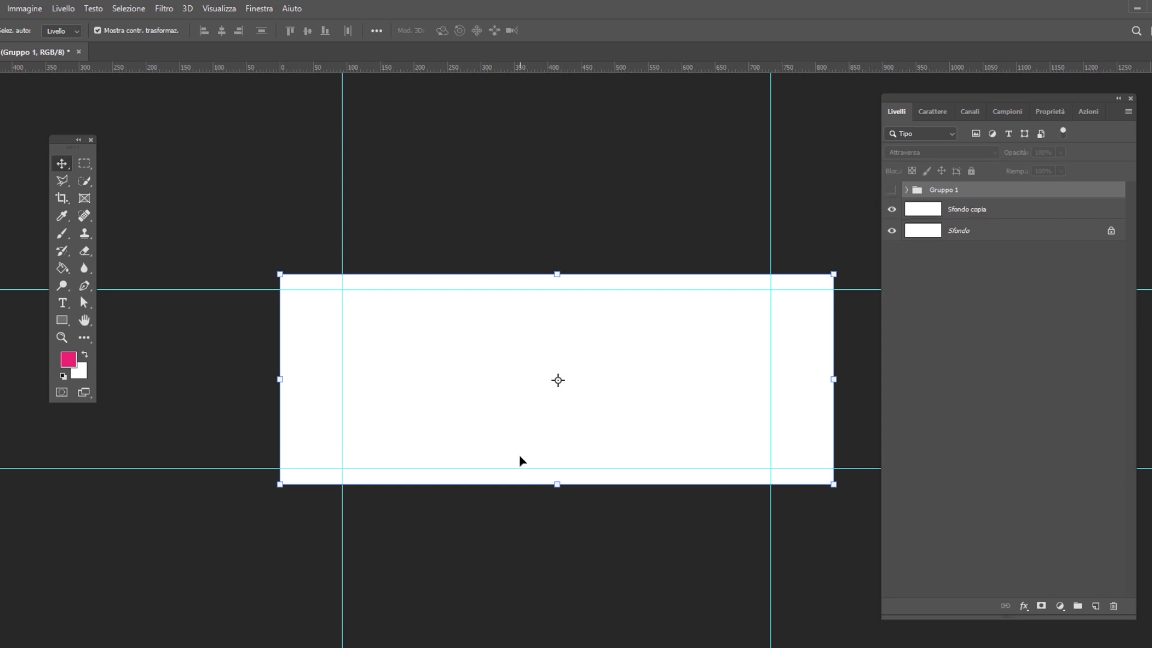
# Place the professionista image above Sfondo copia, scaled to about 23.4% and standing on the canvas's bottom edge inside the right guide
pyautogui.click(969, 219)
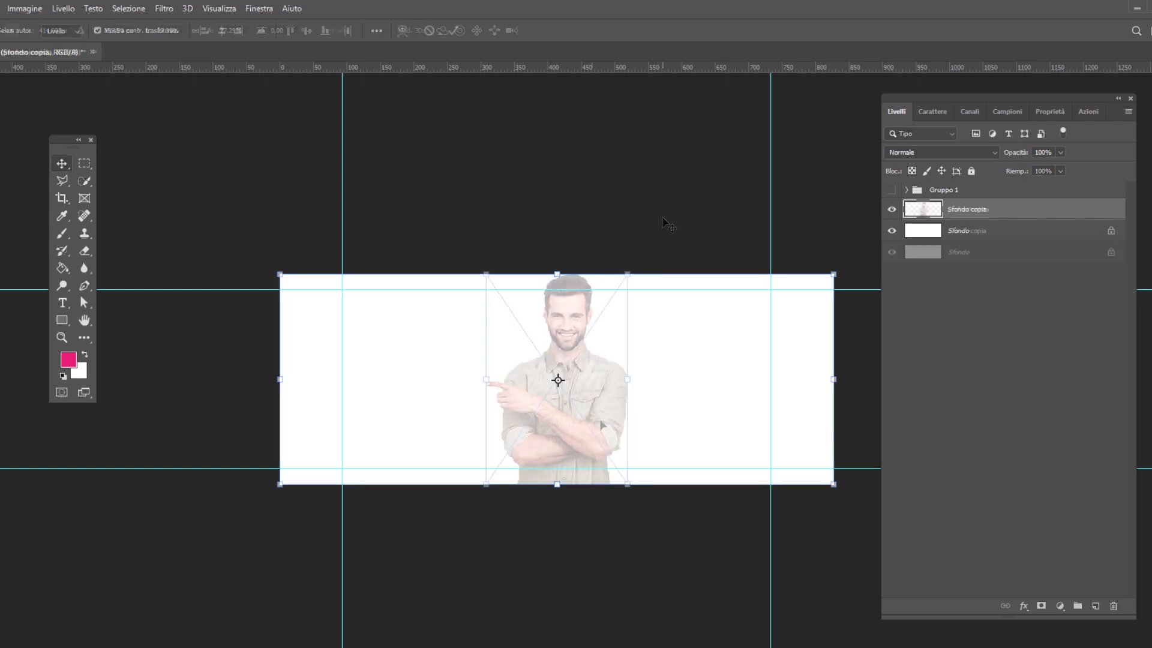
pyautogui.moveTo(594, 426); pyautogui.dragTo(712, 426)
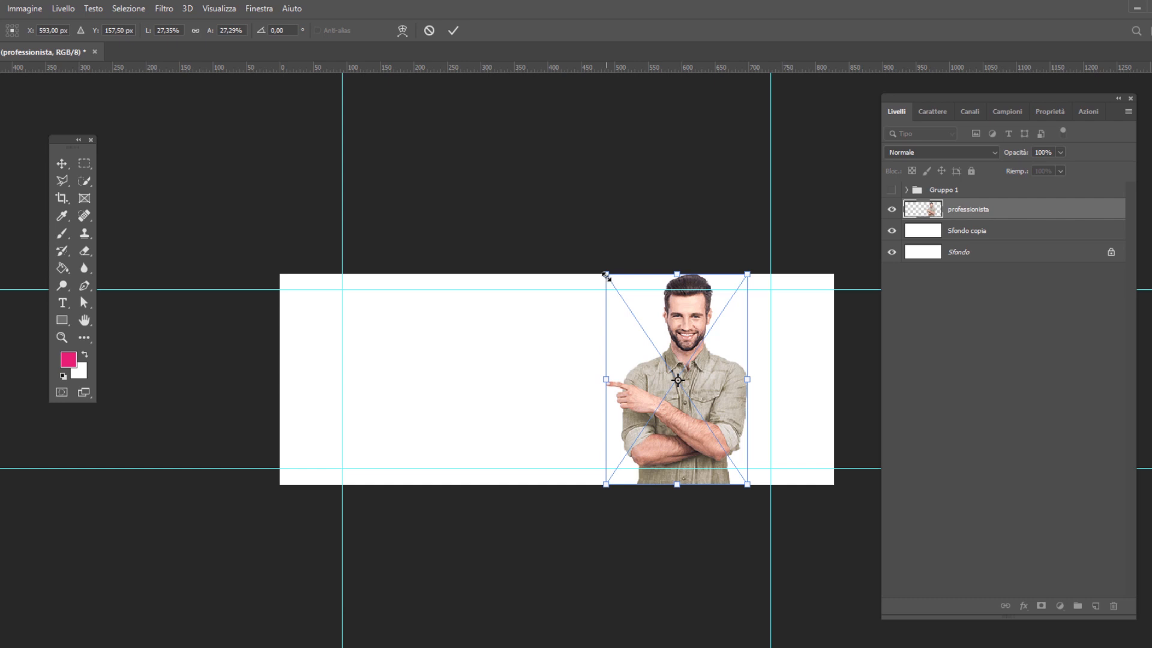
pyautogui.moveTo(606, 276); pyautogui.dragTo(627, 302)
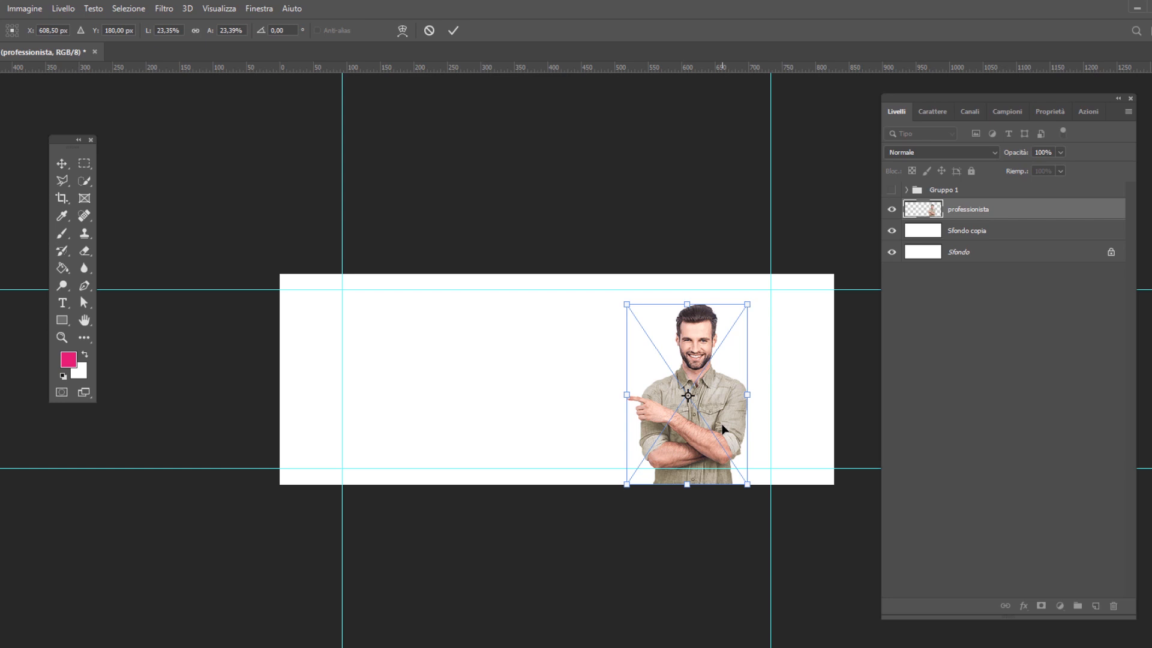
pyautogui.click(454, 32)
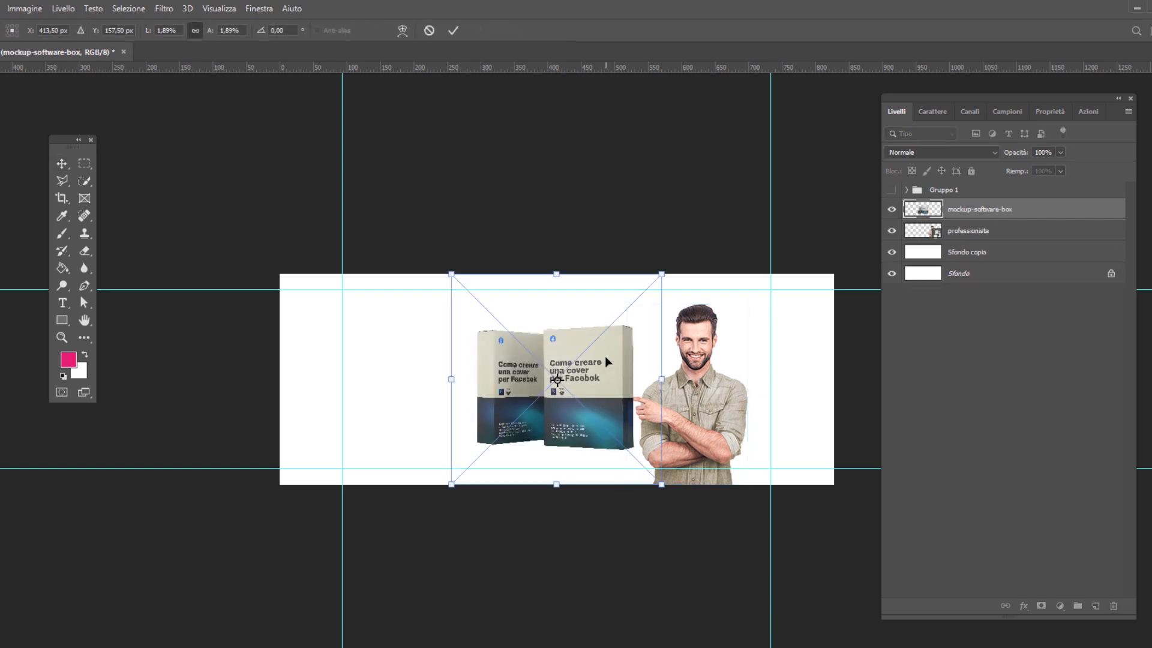
# Place the mockup-software-box image beside the left guide, opposite the man, and adjust its vertical position between the horizontal guides
pyautogui.moveTo(605, 356); pyautogui.dragTo(502, 362)
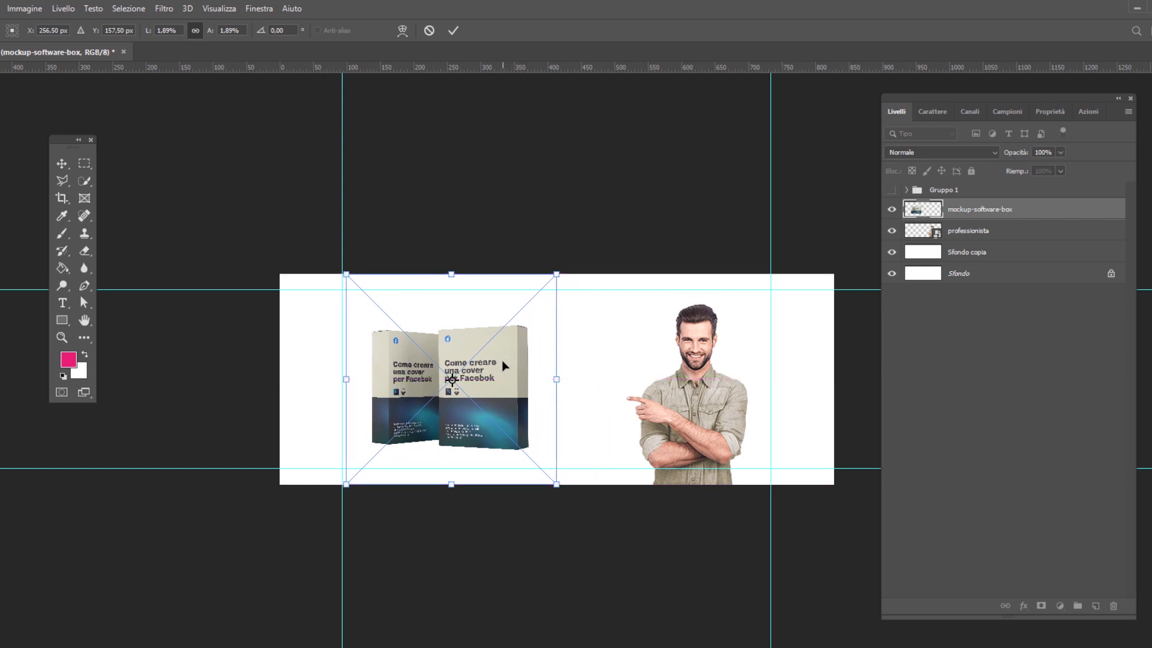
pyautogui.press('Return')
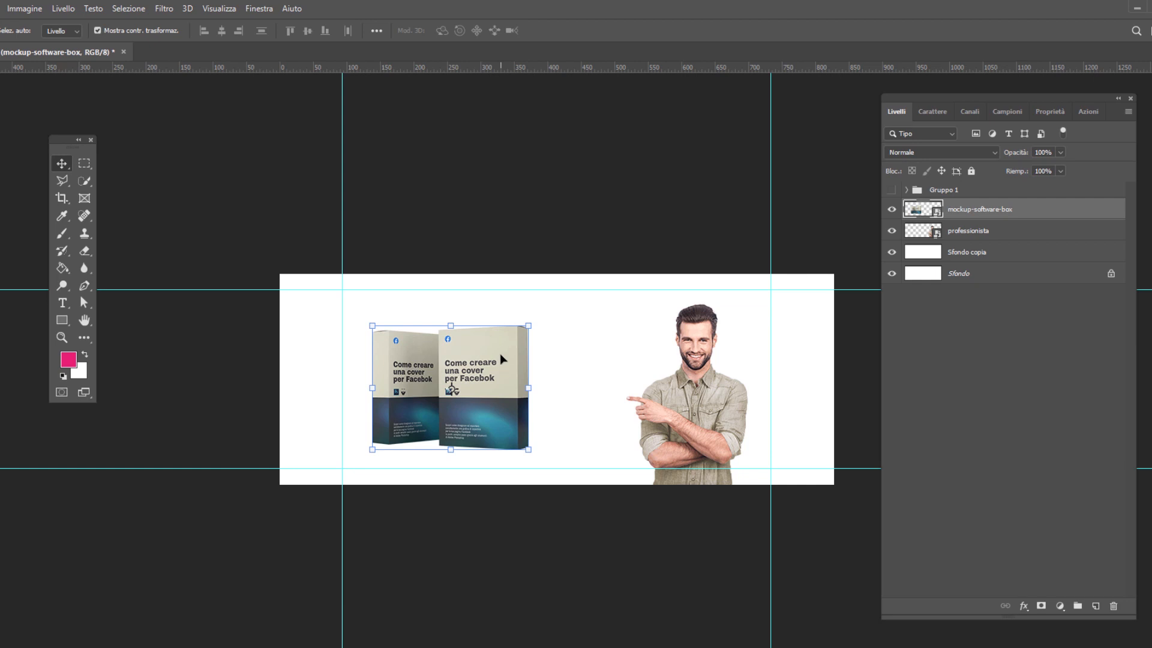
pyautogui.moveTo(503, 360); pyautogui.dragTo(503, 354)
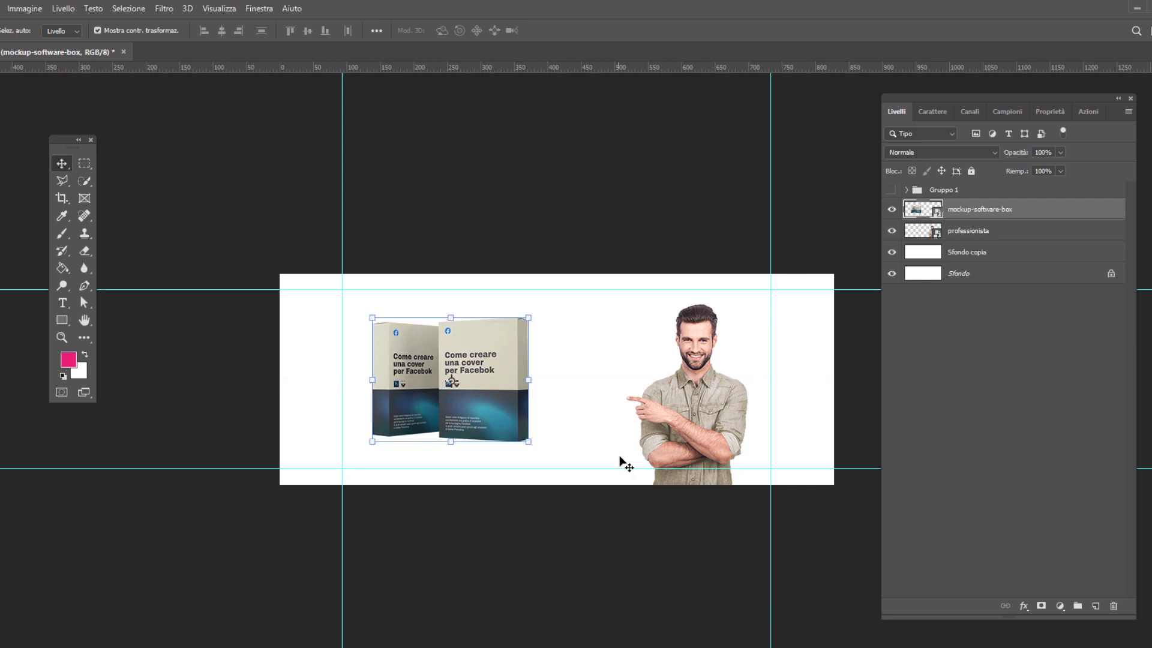
pyautogui.moveTo(495, 352); pyautogui.dragTo(496, 359)
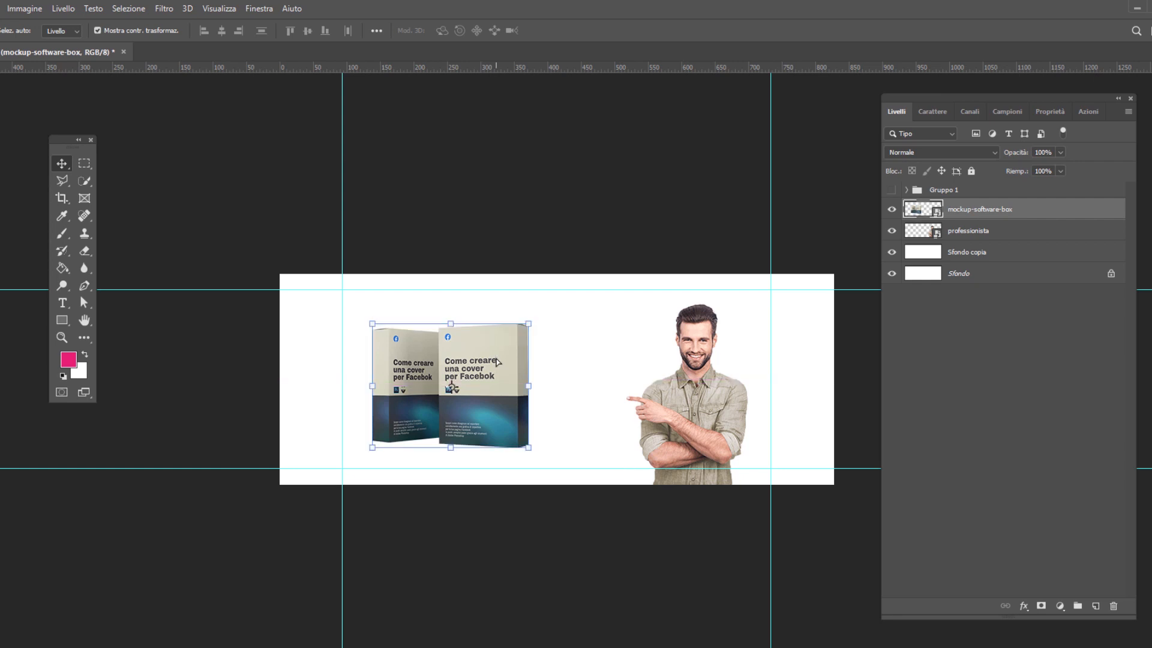
# Draw a rectangle about 154 × 42 px between the boxes and the man, filled with a dark blue-grey sampled from the box
pyautogui.press('u')
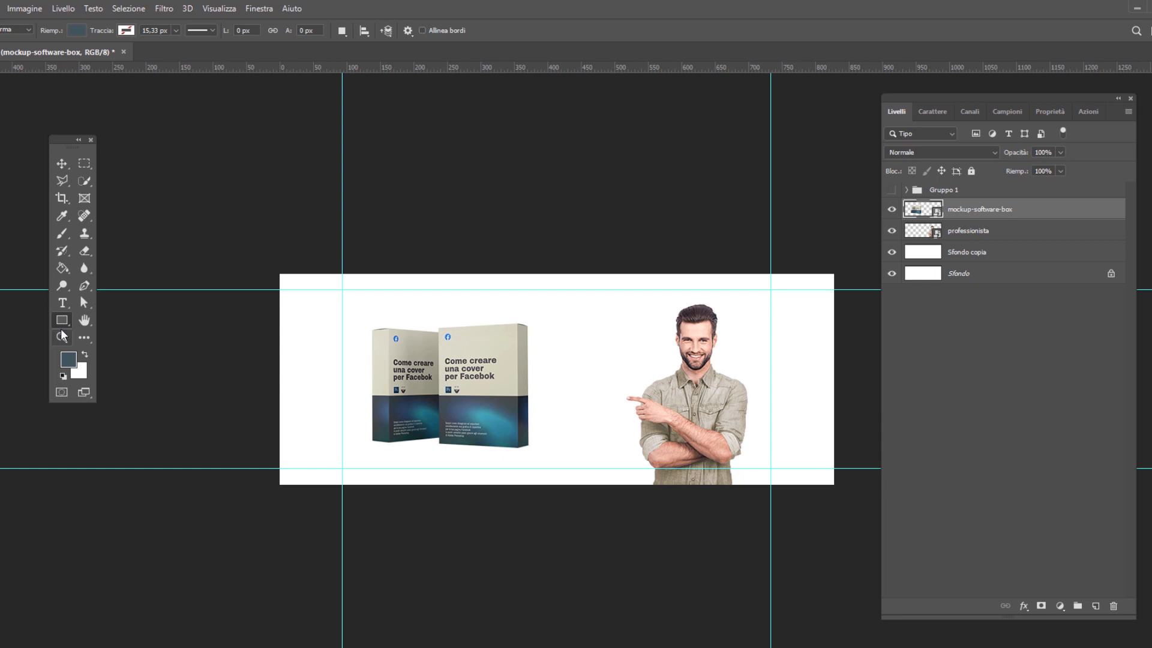
pyautogui.click(70, 359)
pyautogui.click(503, 402)
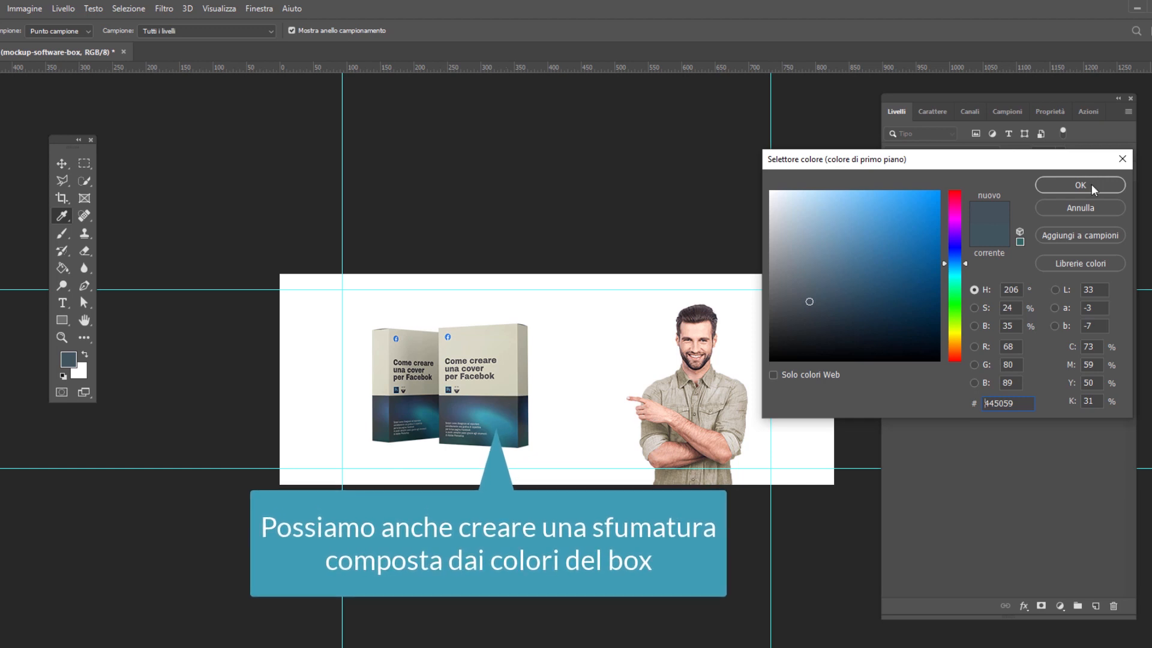
pyautogui.click(1092, 184)
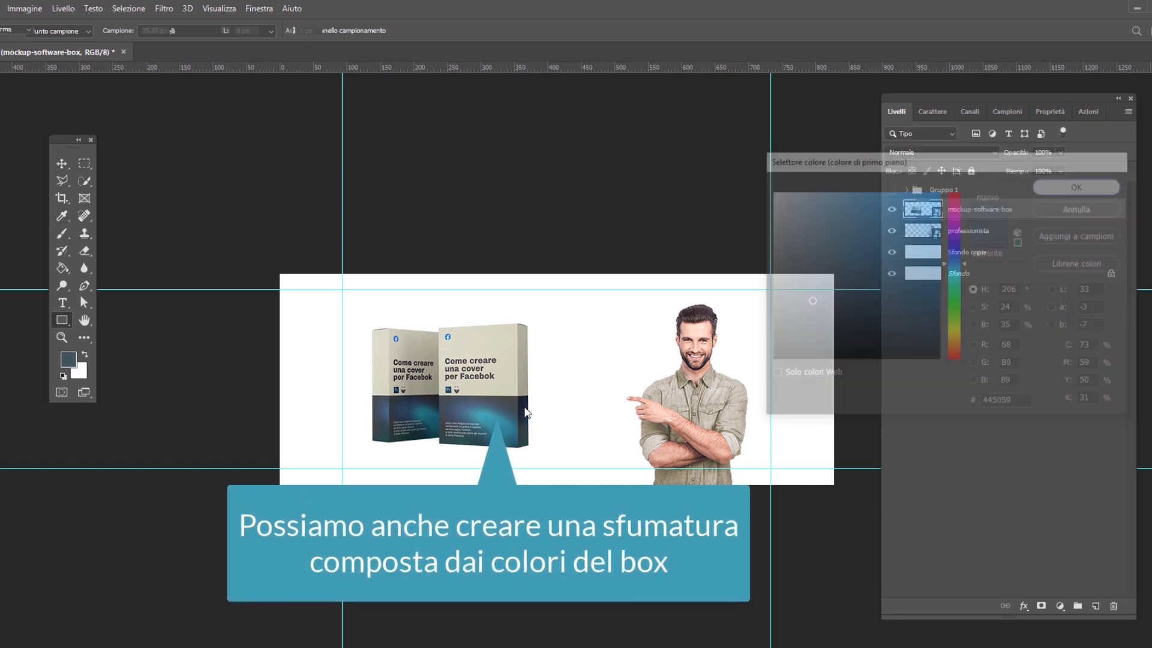
pyautogui.moveTo(468, 283); pyautogui.dragTo(625, 357)
pyautogui.click(62, 163)
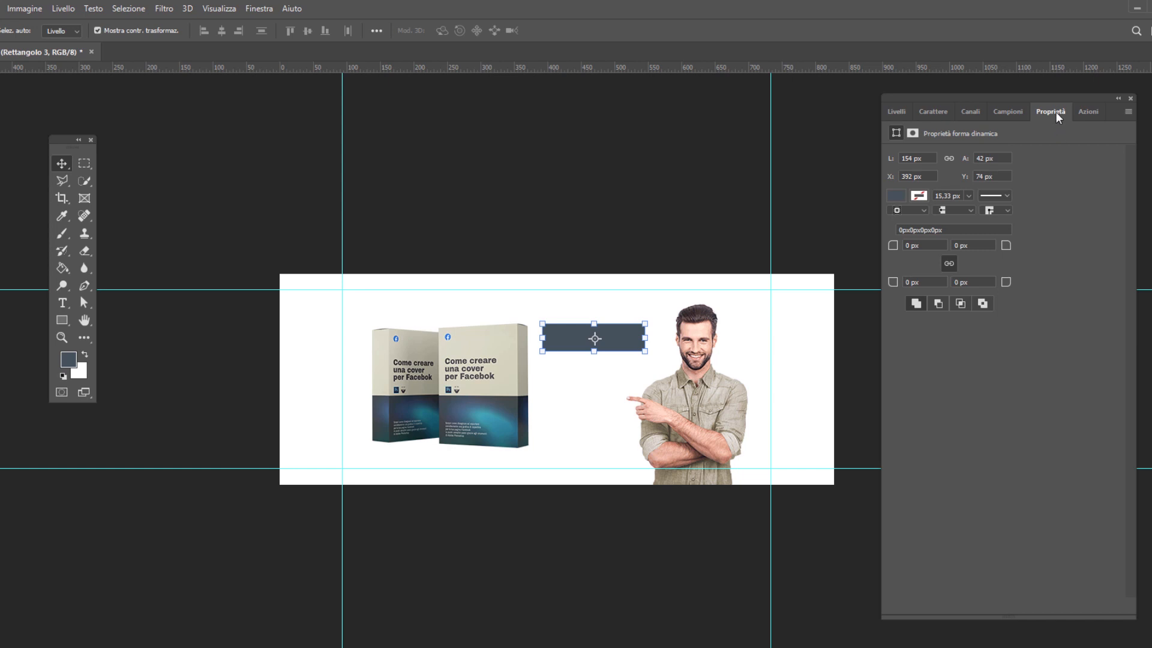
# Give the rectangle a stroke in the beige sampled from the box (d5d4bf), about 4.68 px wide
pyautogui.click(918, 196)
pyautogui.click(1026, 223)
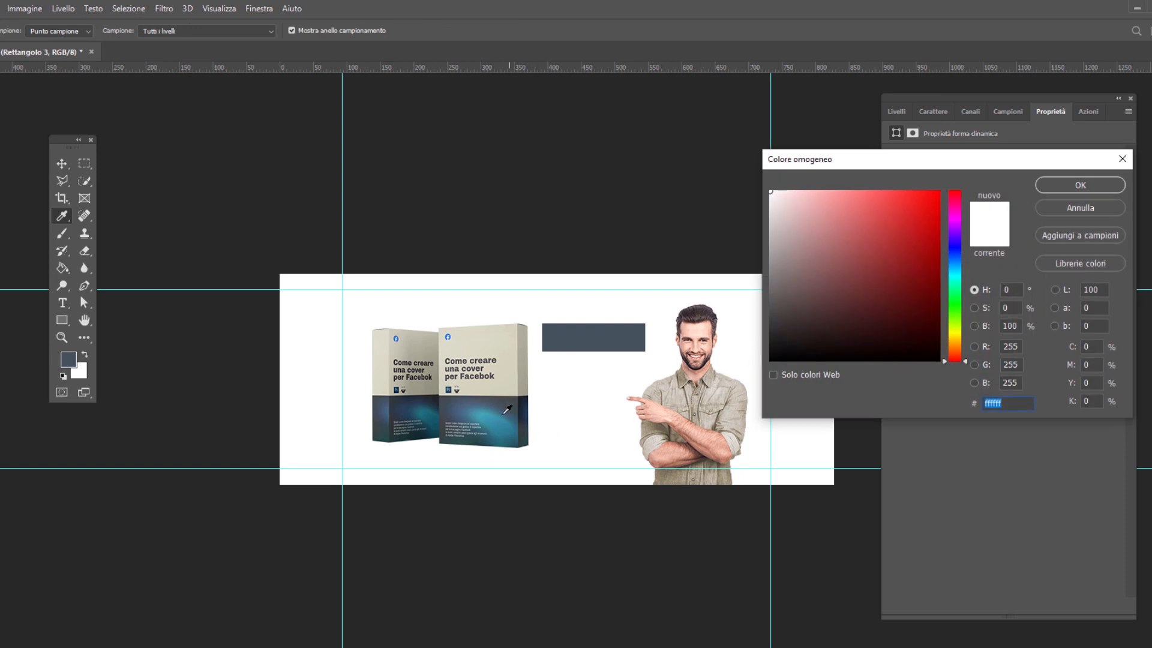
pyautogui.click(507, 360)
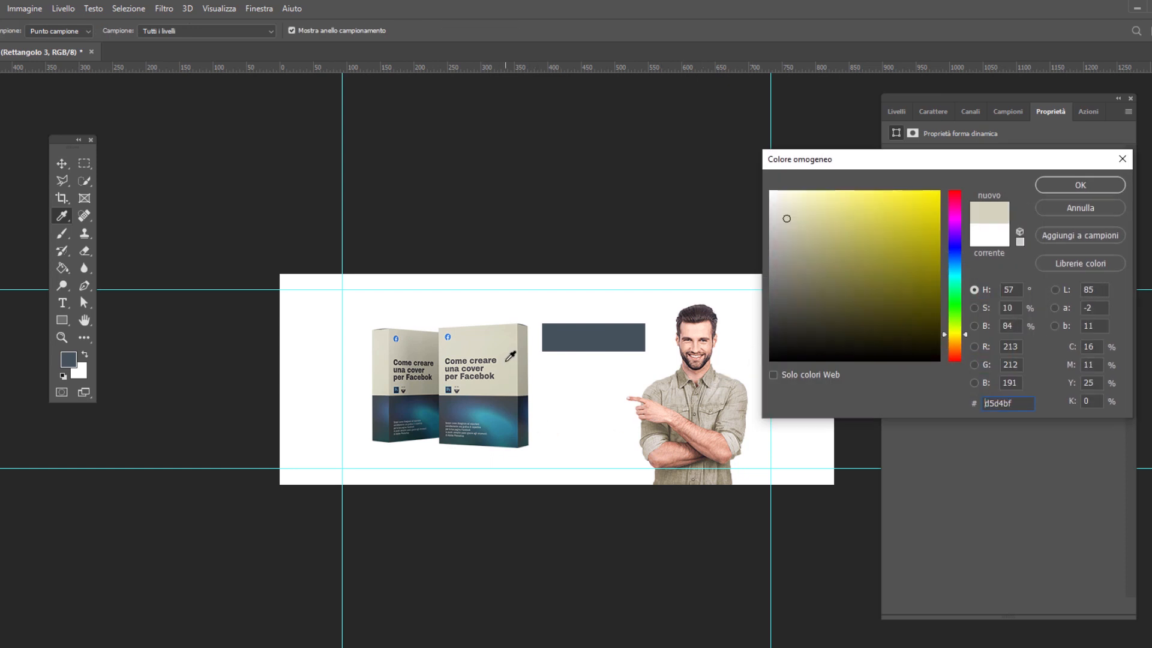
pyautogui.click(1093, 189)
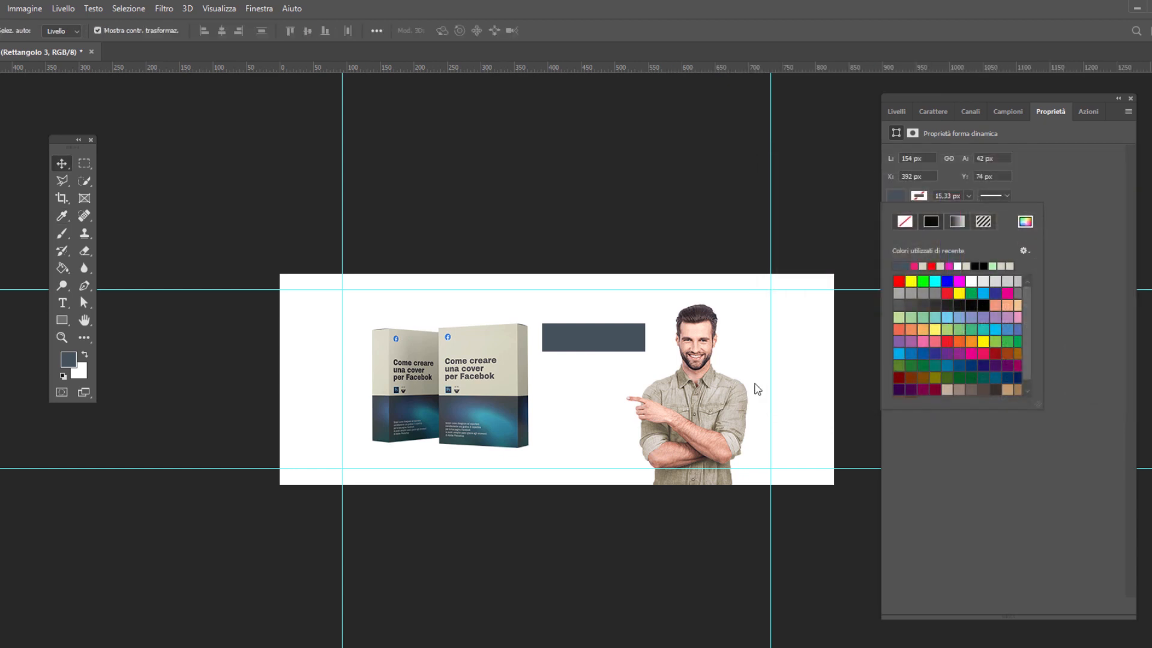
pyautogui.click(967, 196)
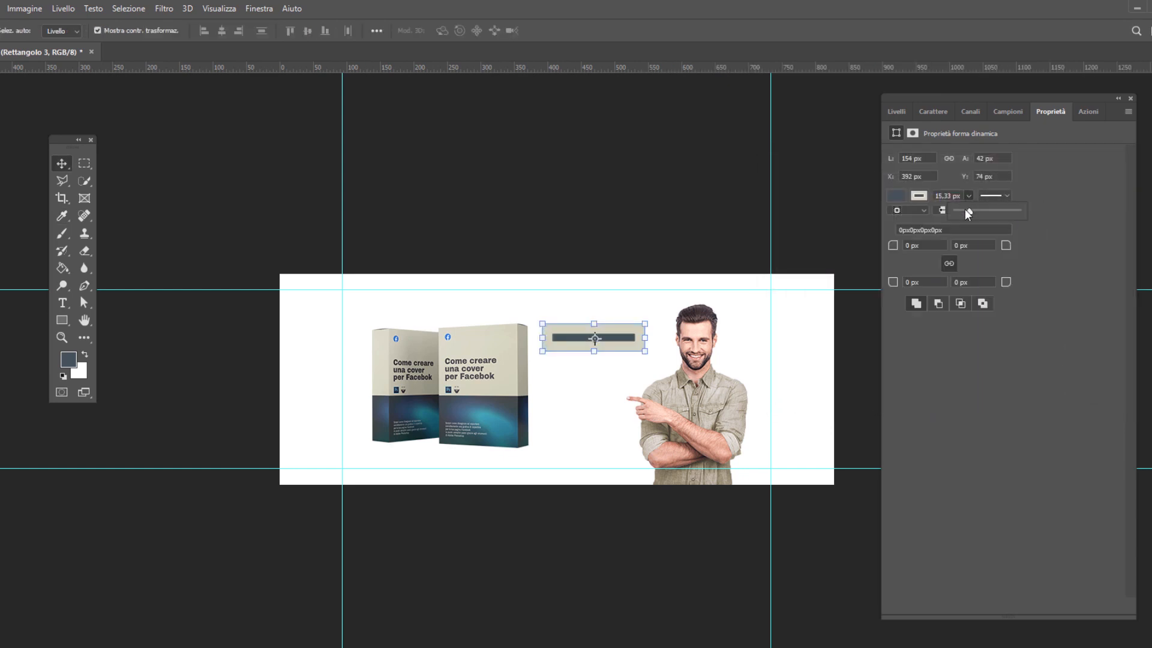
pyautogui.moveTo(966, 211); pyautogui.dragTo(967, 210)
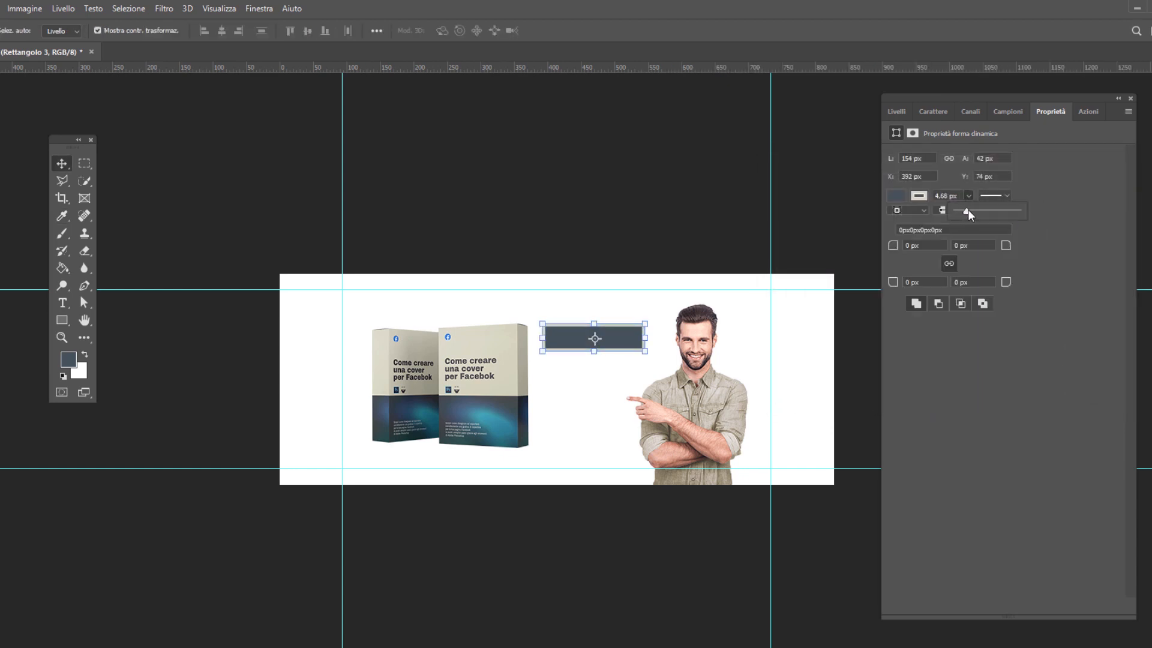
# Duplicate the Rettangolo 3 layer twice to stack three identical rectangles
pyautogui.click(899, 113)
pyautogui.moveTo(973, 212); pyautogui.dragTo(1096, 606)
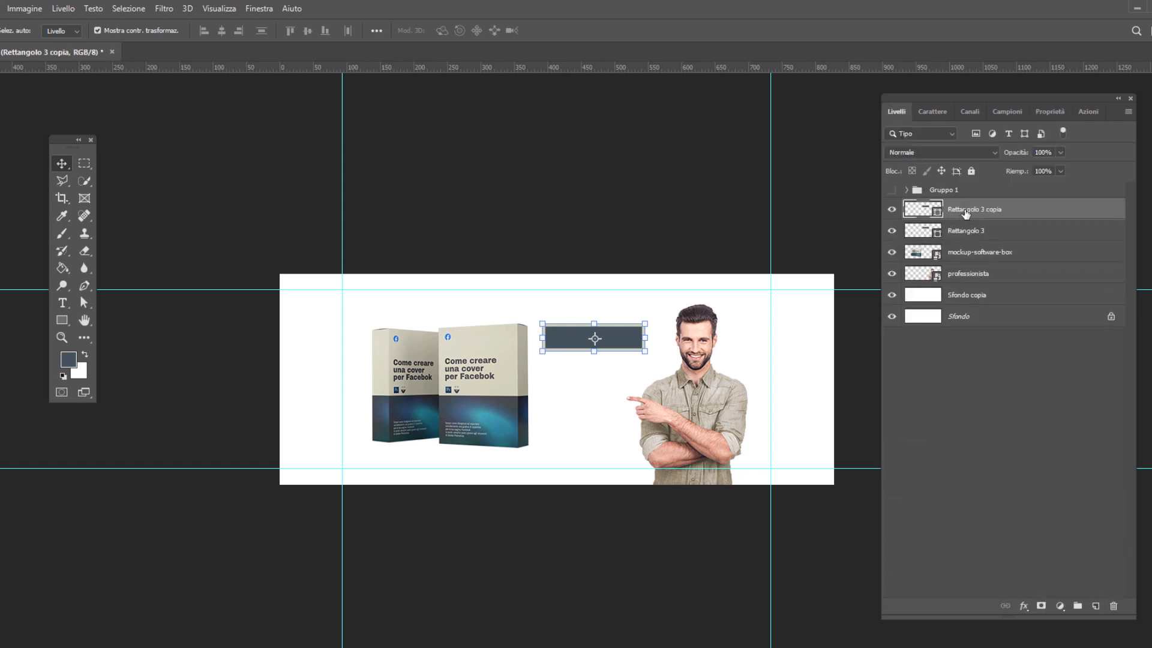
pyautogui.moveTo(968, 213); pyautogui.dragTo(1095, 606)
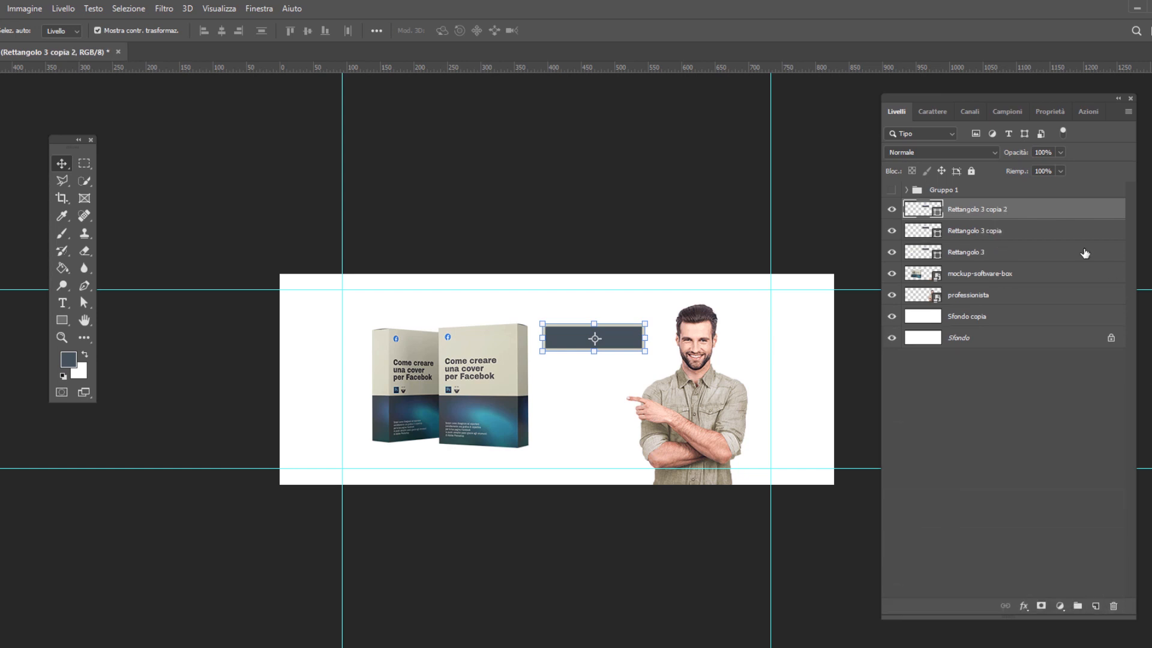
# Rotate Rettangolo 3 copia slightly clockwise and Rettangolo 3 copia 2 by about 9.74° to fan out the stack
pyautogui.click(1023, 232)
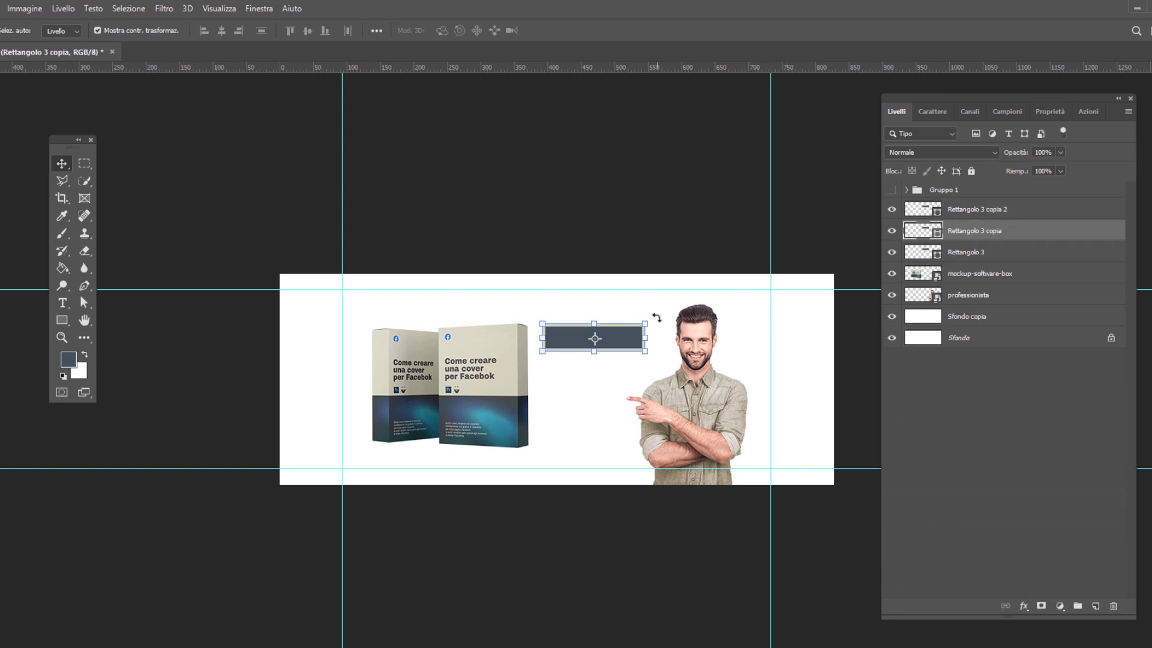
pyautogui.moveTo(656, 318); pyautogui.dragTo(657, 324)
pyautogui.click(562, 31)
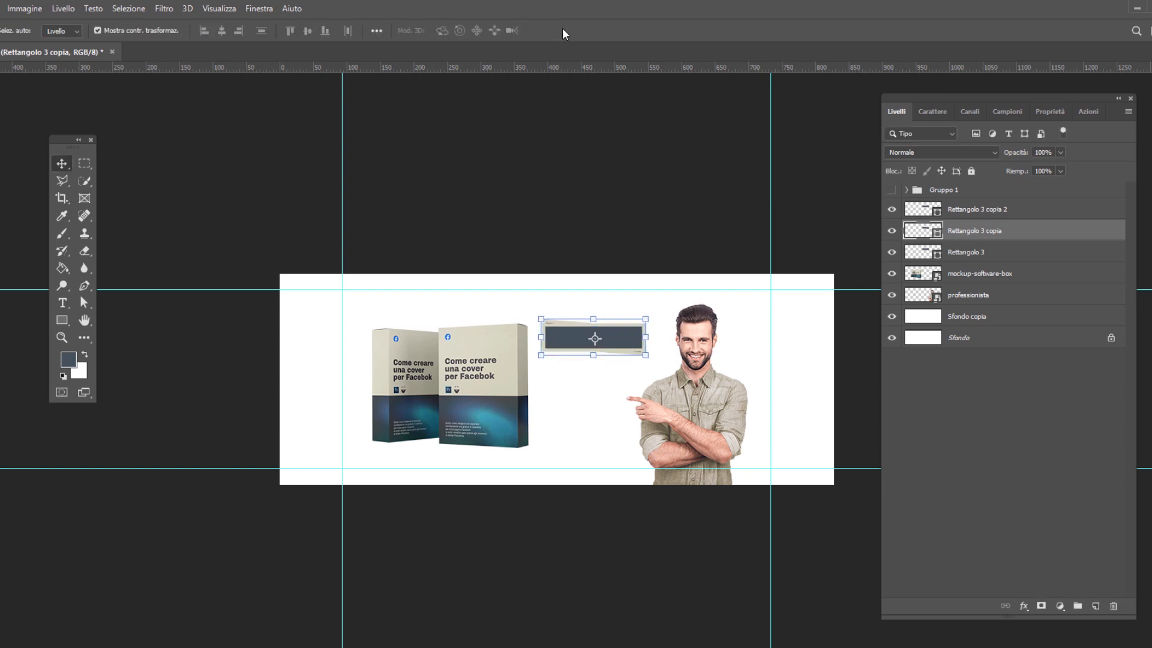
pyautogui.click(993, 209)
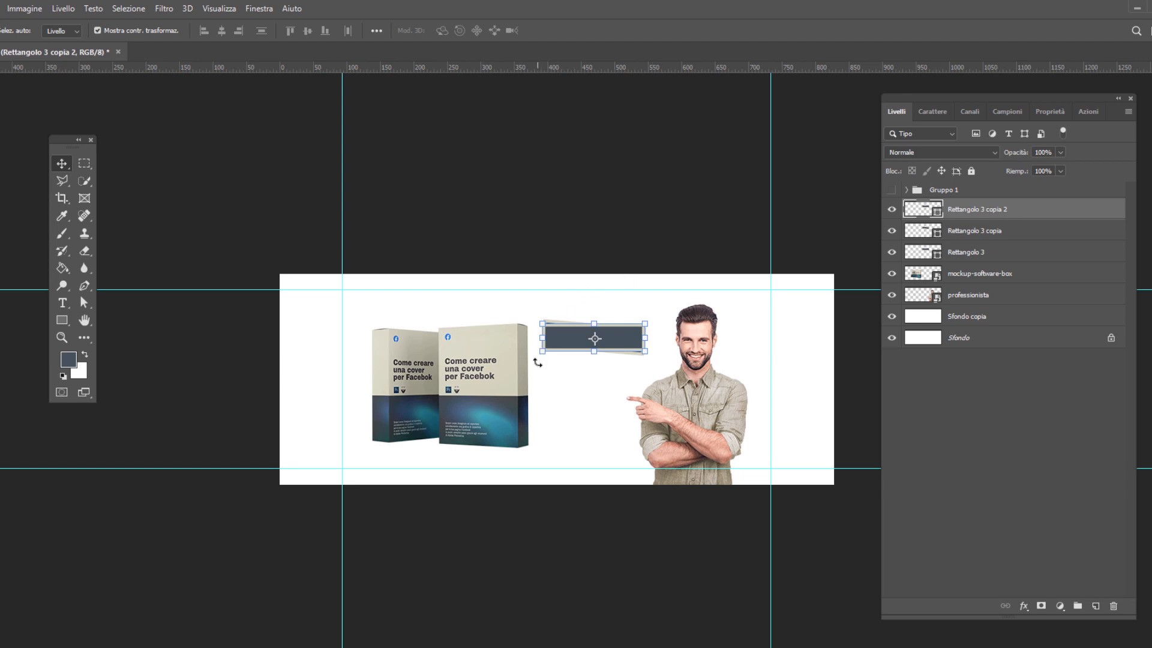
pyautogui.moveTo(539, 360)
pyautogui.mouseDown()
pyautogui.moveTo(548, 363)
pyautogui.moveTo(544, 352)
pyautogui.mouseUp()
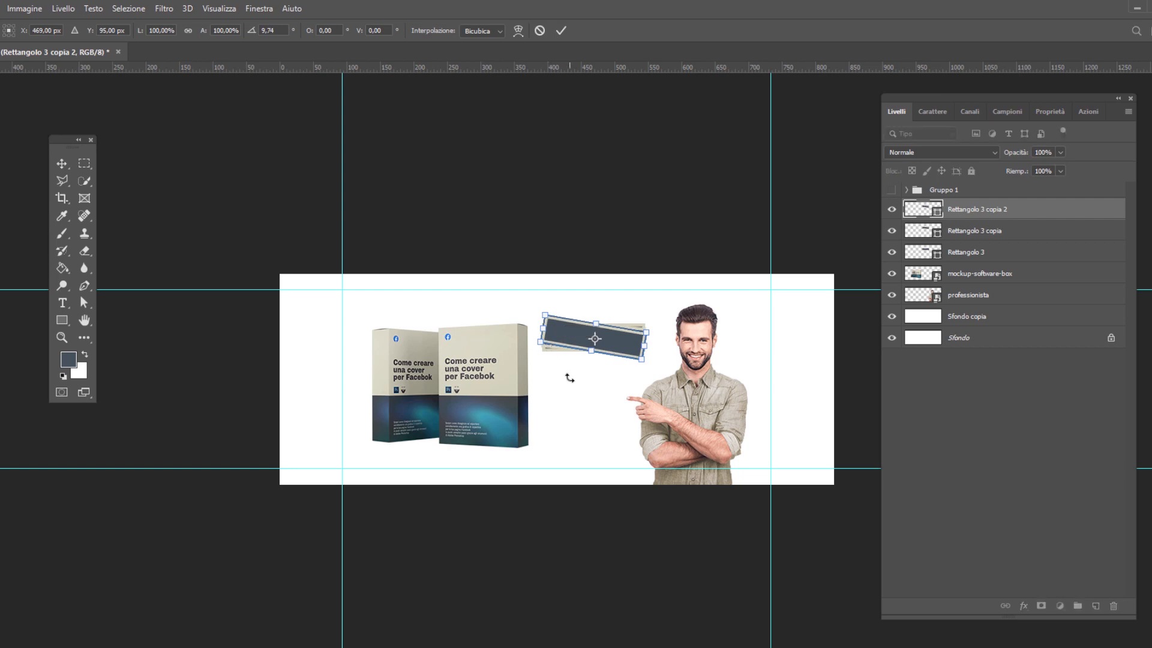
pyautogui.click(561, 30)
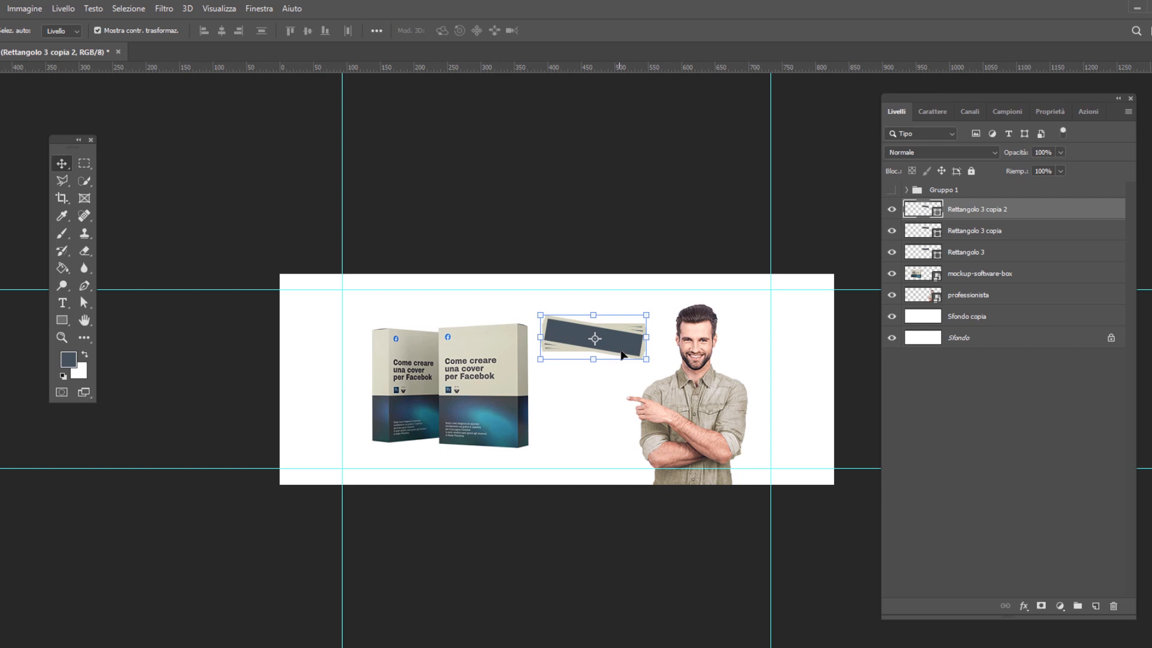
# Transform all three rectangles together: enlarge them to about 108%, rotate them about 3.55° and move them up beside the man's head
pyautogui.keyDown('ctrl'); pyautogui.click(1001, 232); pyautogui.keyUp('ctrl')
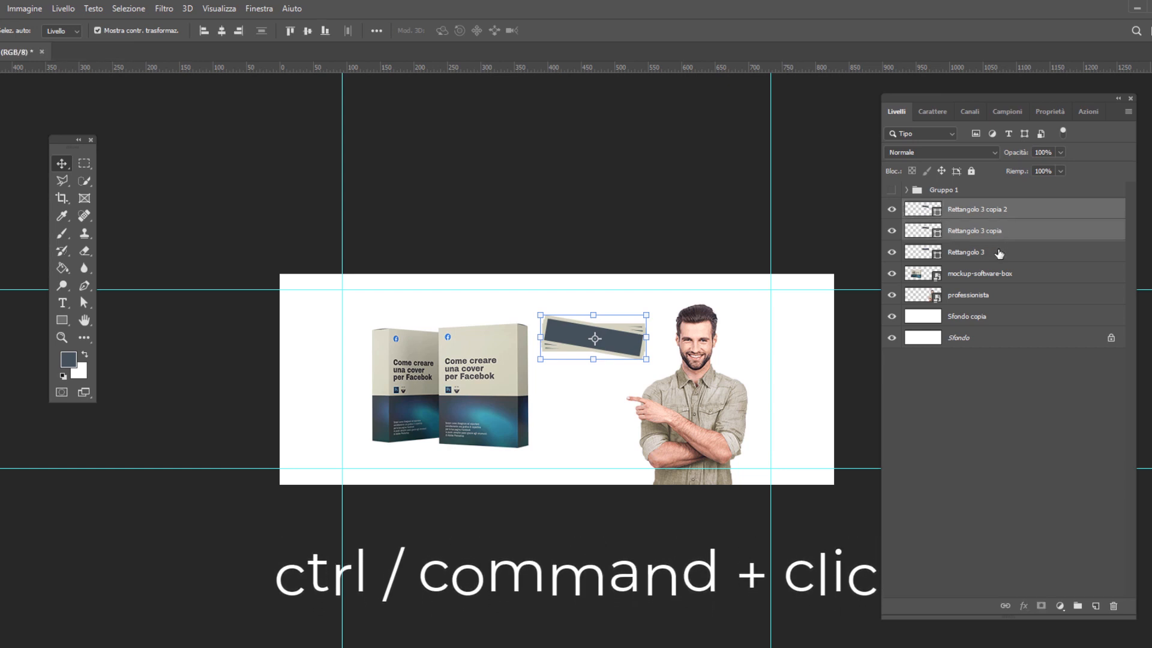
pyautogui.keyDown('ctrl'); pyautogui.click(999, 253); pyautogui.keyUp('ctrl')
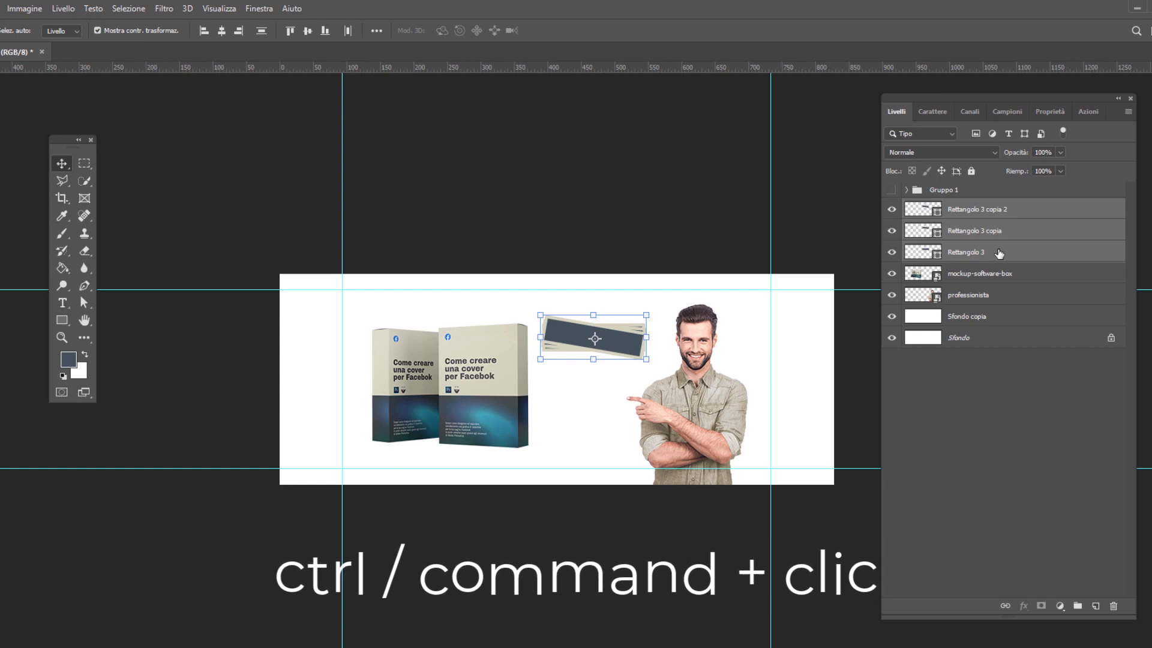
pyautogui.hotkey('ctrl', 't')
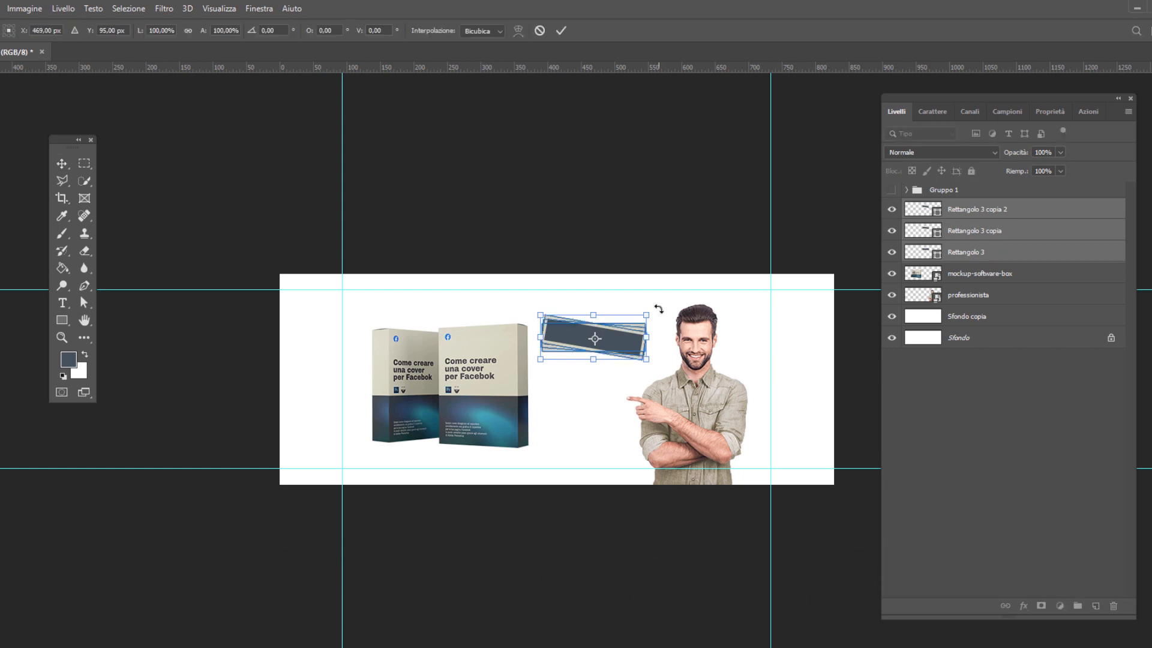
pyautogui.moveTo(659, 309); pyautogui.dragTo(637, 340)
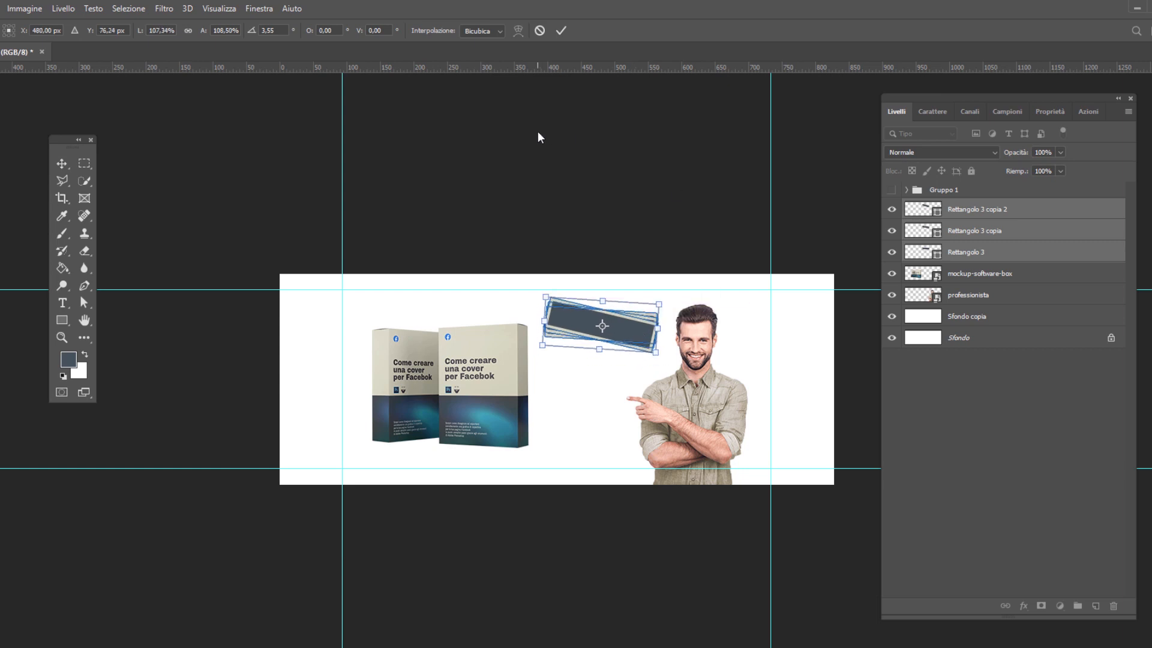
pyautogui.click(564, 28)
# Add the text "IN OFFERTA!!!" in white Open Sans SemiBold below the fanned rectangles
pyautogui.click(63, 303)
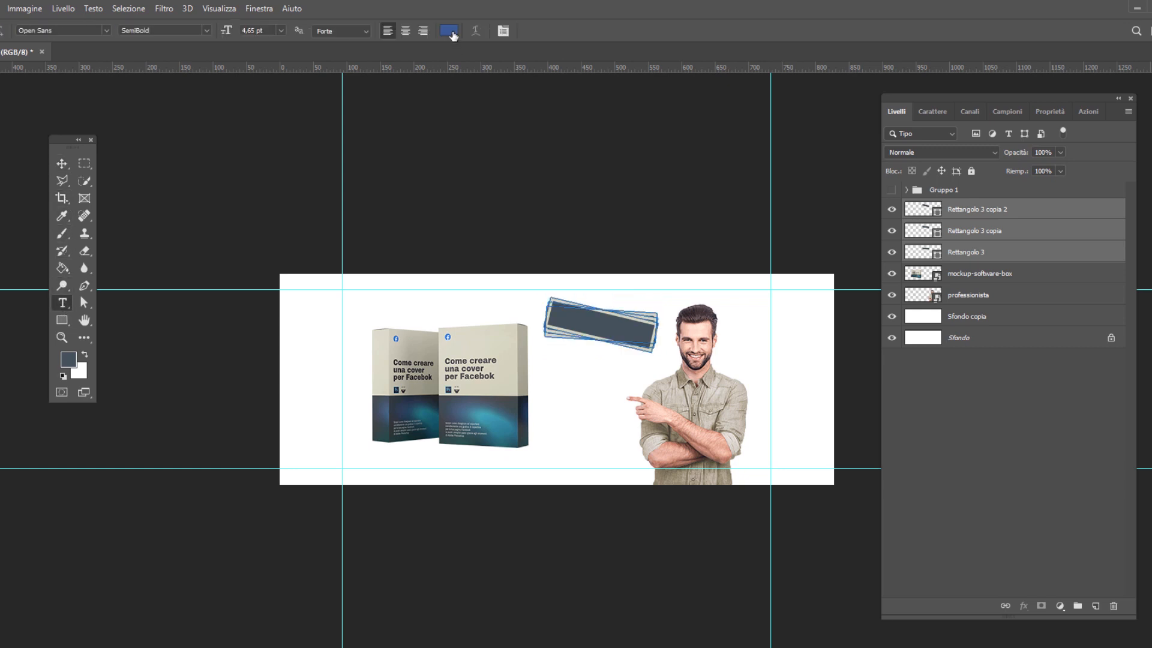
pyautogui.click(450, 32)
pyautogui.click(485, 306)
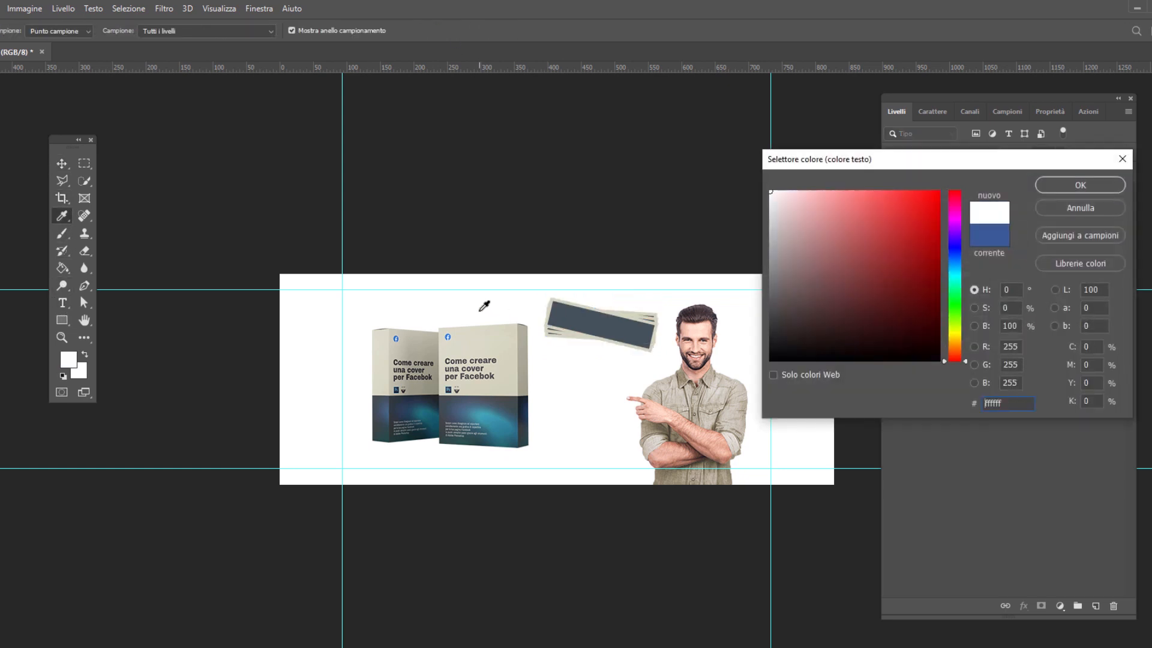
pyautogui.click(1081, 185)
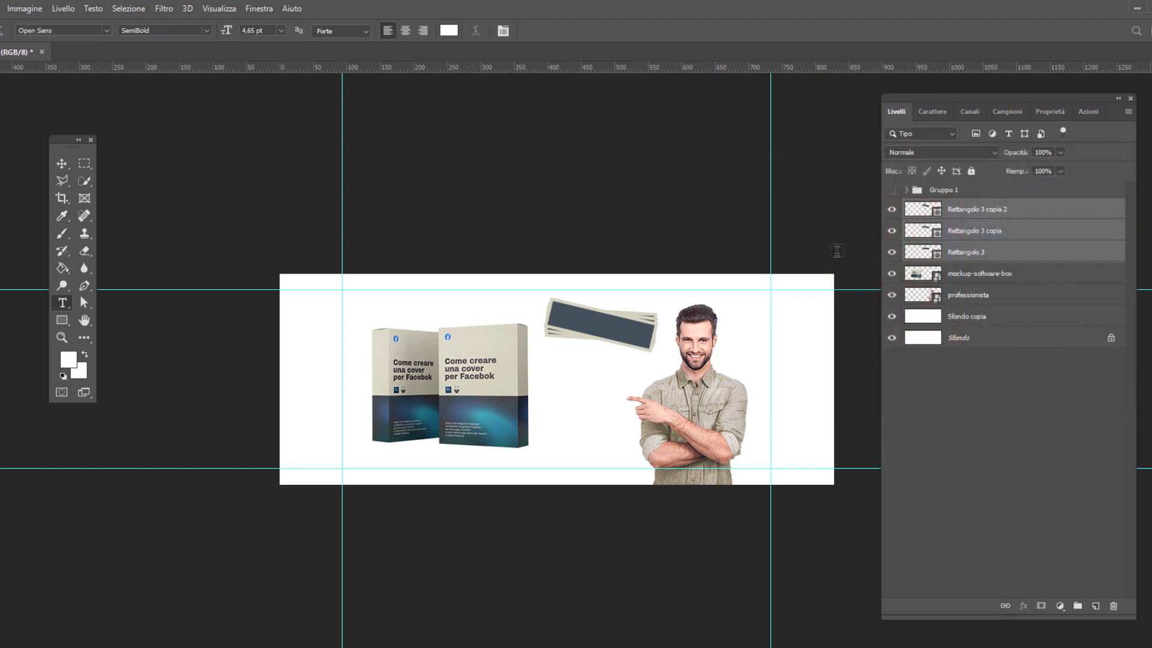
pyautogui.click(566, 378)
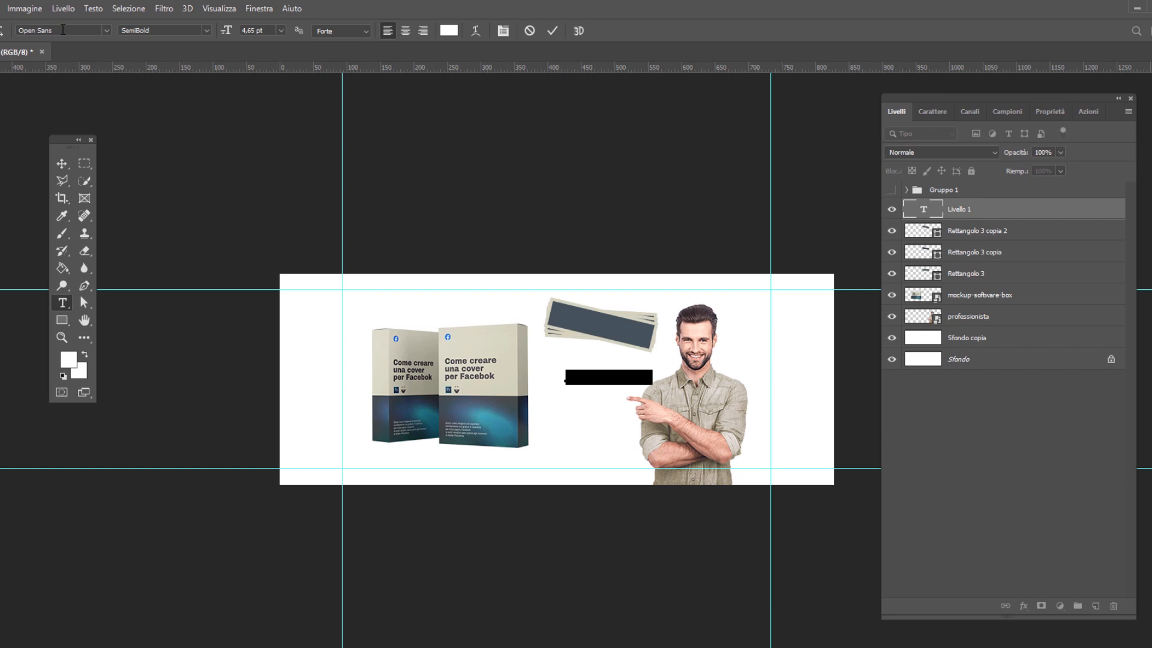
pyautogui.tripleClick(601, 379)
pyautogui.write('Video corso')
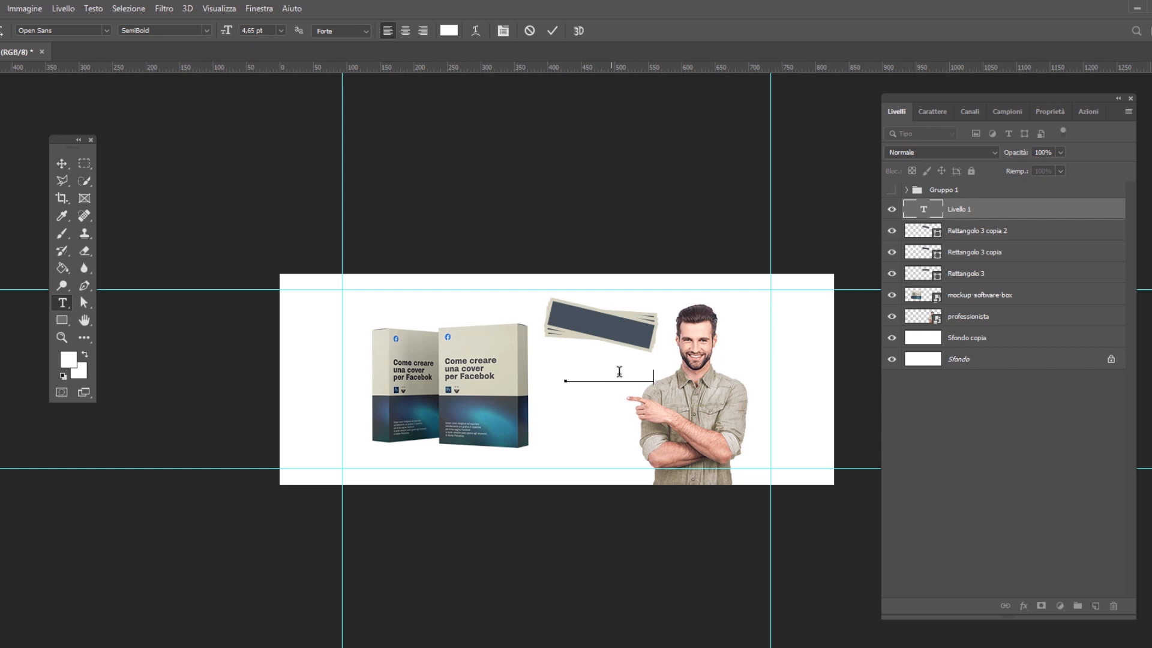
pyautogui.click(552, 31)
# Place the "IN OFFERTA!!!" text on the fanned rectangles, scaling it to about 103.93%, rotating it about 13.95° and nudging it down slightly
pyautogui.click(62, 164)
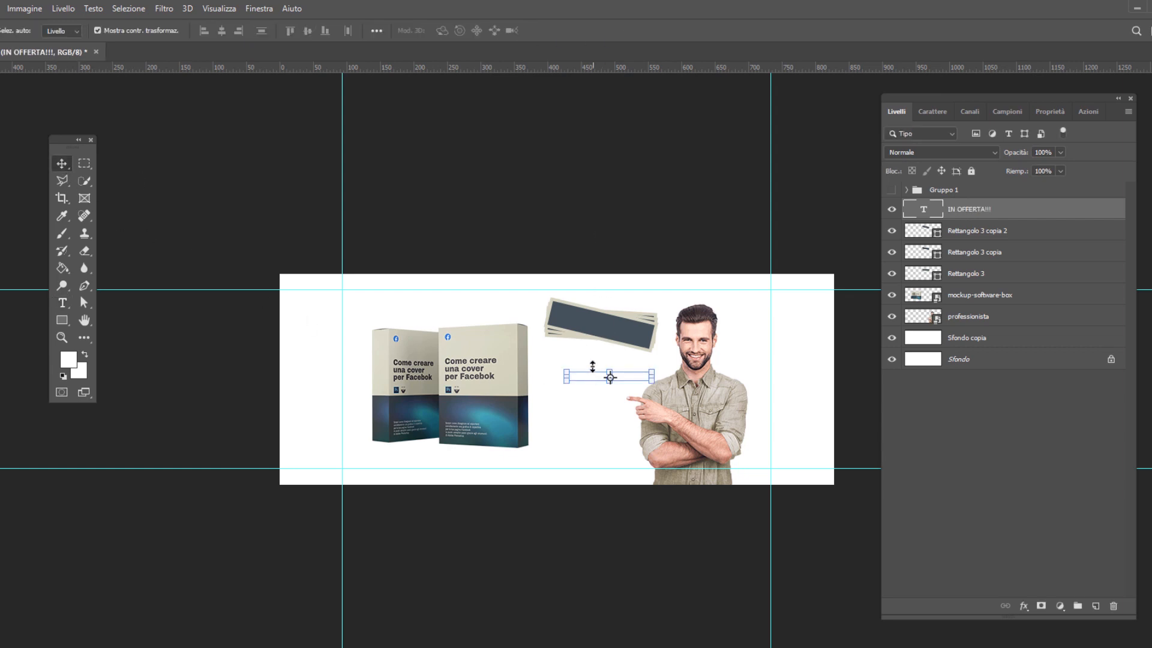
pyautogui.moveTo(584, 378); pyautogui.dragTo(571, 324)
pyautogui.hotkey('ctrl', 't')
pyautogui.moveTo(643, 315); pyautogui.dragTo(659, 321)
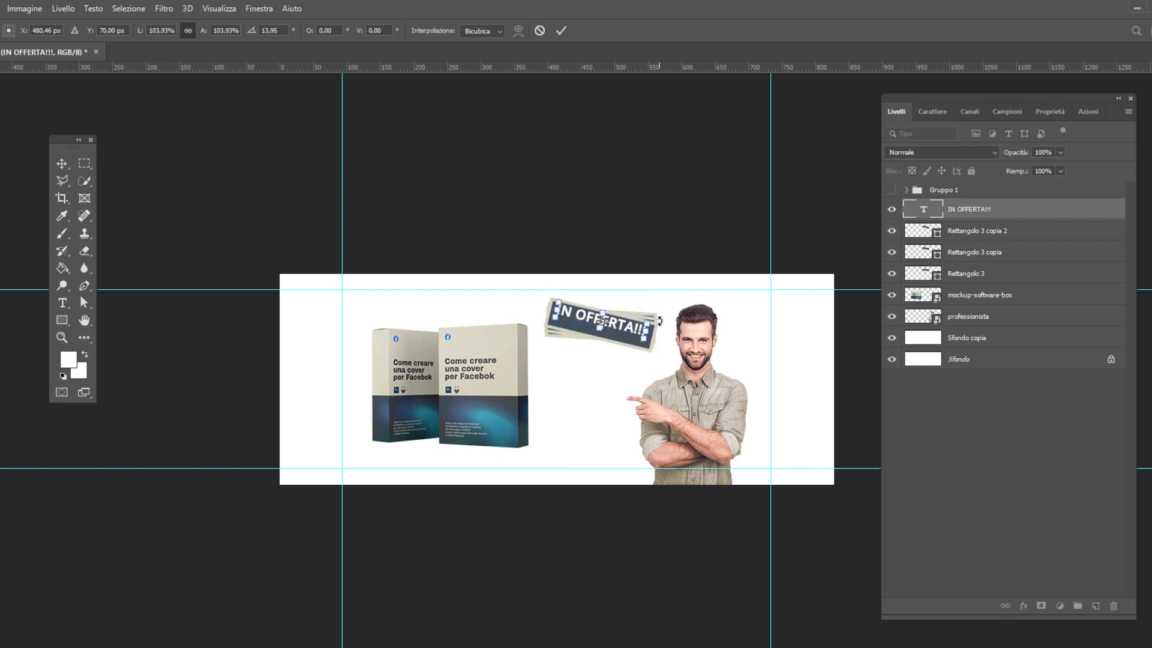
pyautogui.press('Down')
pyautogui.press('Down')
pyautogui.press('Down')
pyautogui.press('Down')
pyautogui.press('Down')
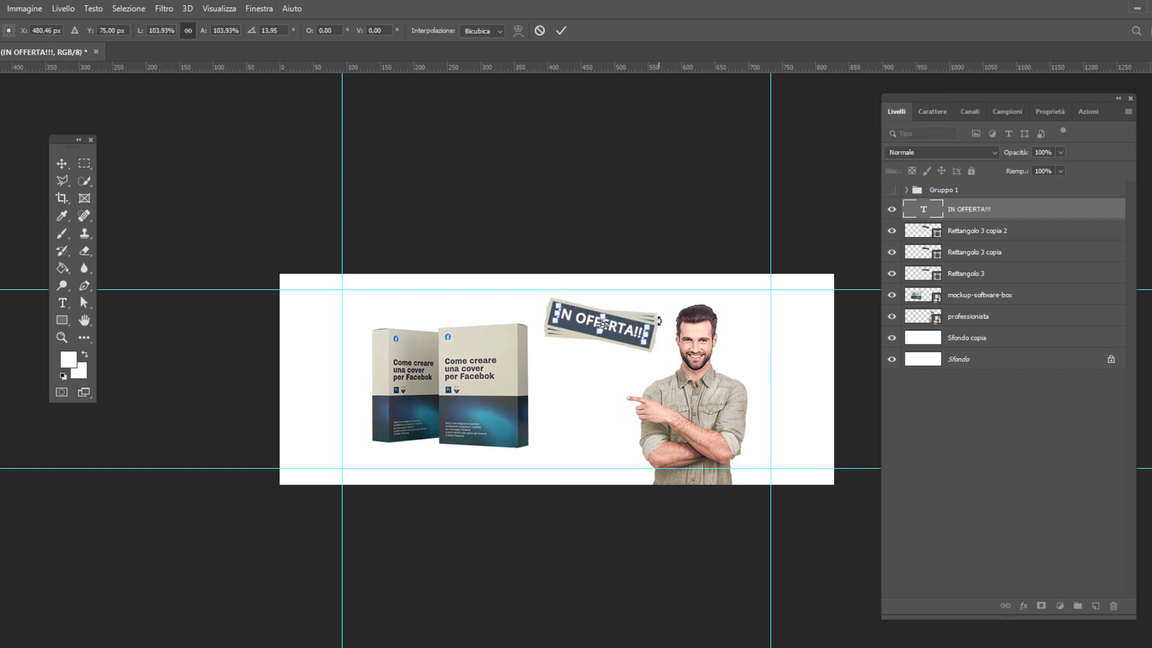
pyautogui.press('Return')
# Add a gradient overlay to the Sfondo copia layer and set its first colour stop to the beige sampled from the front software box
pyautogui.click(1023, 231)
pyautogui.click(990, 338)
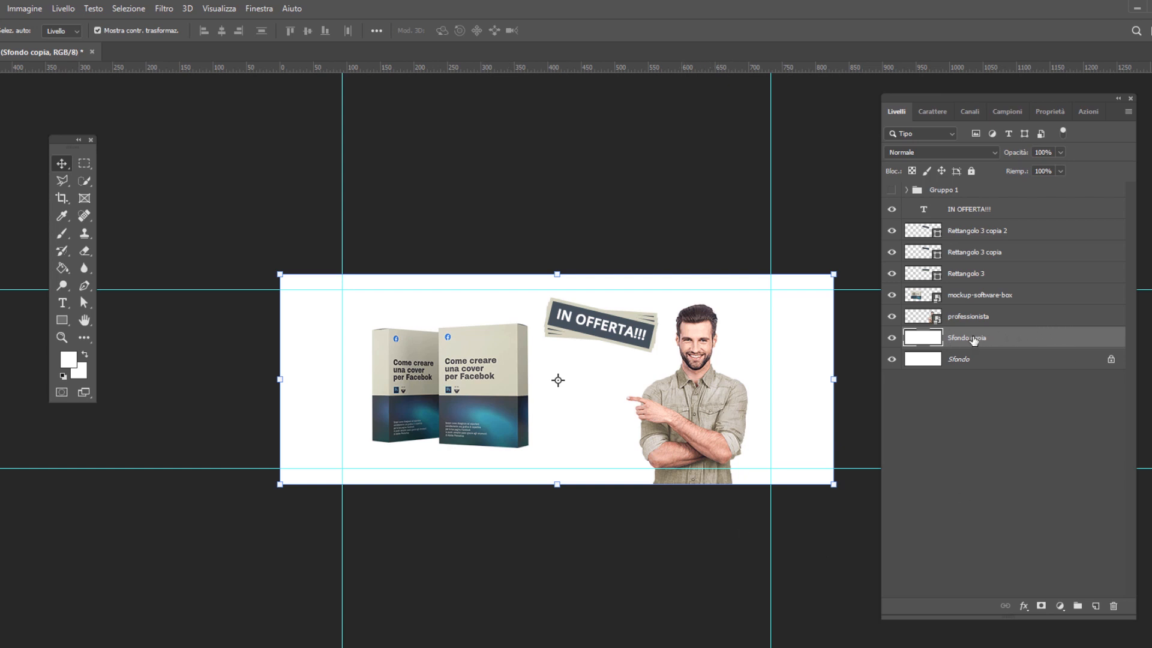
pyautogui.click(1024, 607)
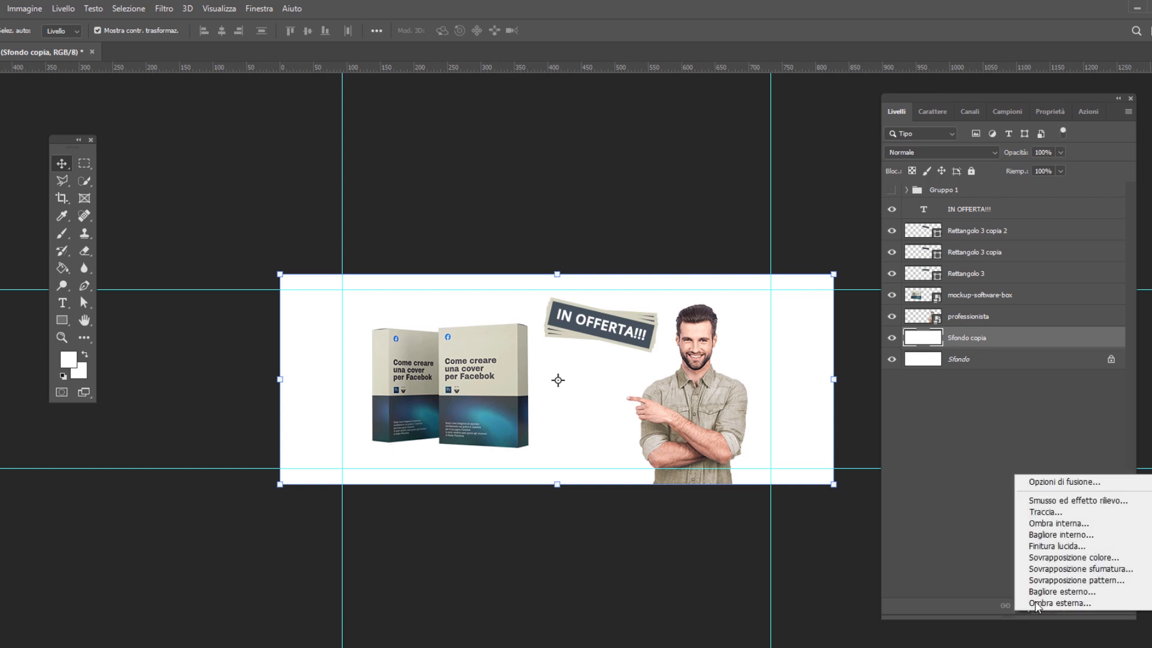
pyautogui.click(1062, 569)
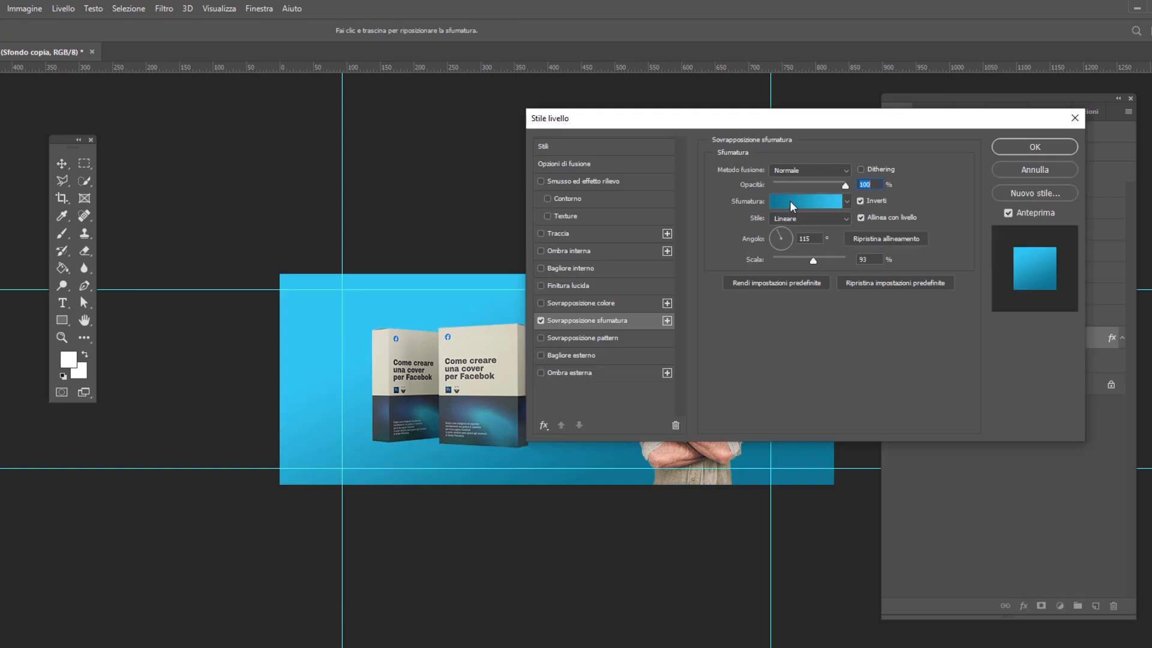
pyautogui.click(790, 201)
pyautogui.moveTo(828, 220); pyautogui.dragTo(739, 188)
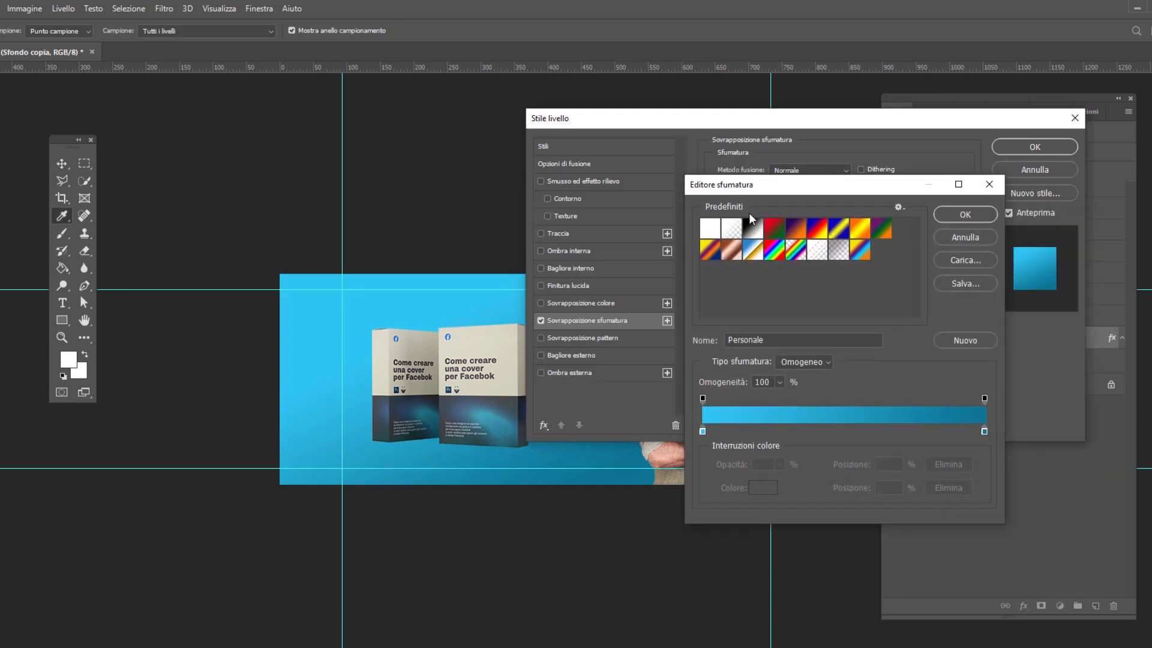
pyautogui.click(702, 431)
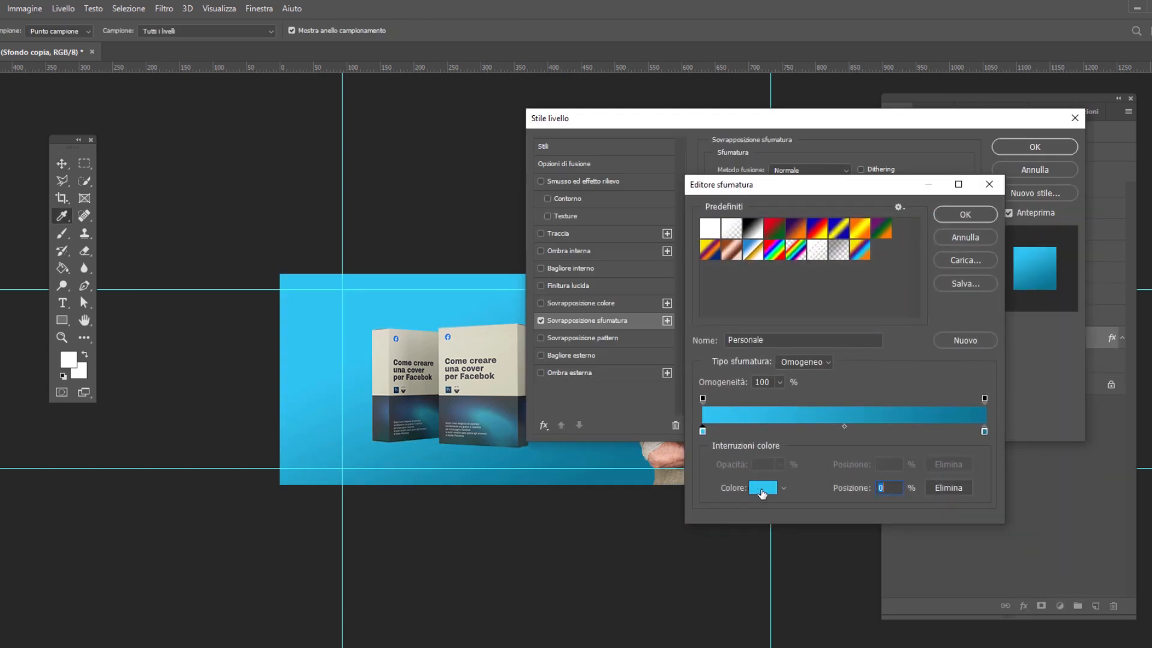
pyautogui.click(763, 488)
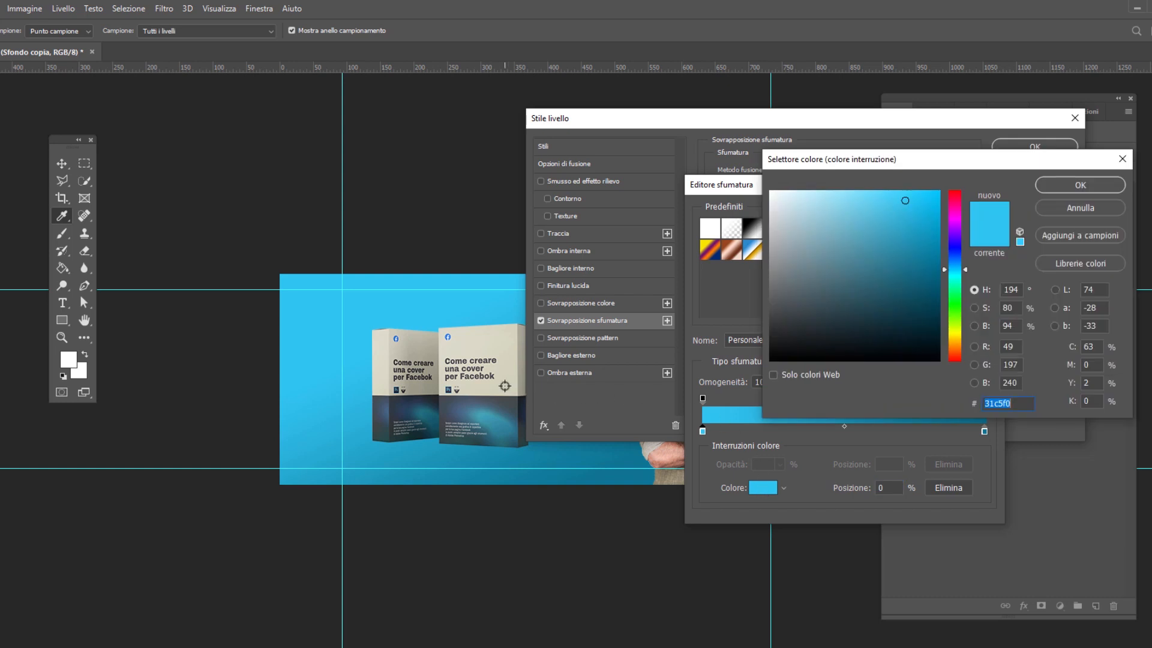
pyautogui.click(505, 386)
pyautogui.click(1081, 184)
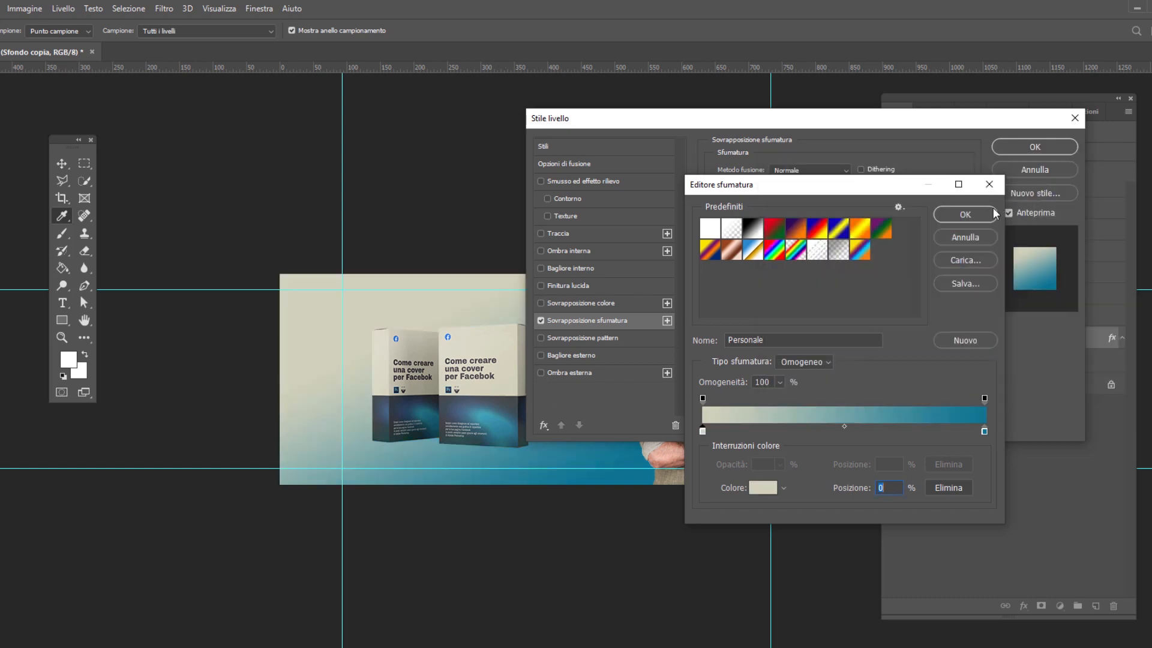
# Set the gradient's end colour stop to white (ffffff) and accept the edited gradient
pyautogui.click(984, 431)
pyautogui.click(767, 490)
pyautogui.moveTo(805, 206); pyautogui.dragTo(712, 156)
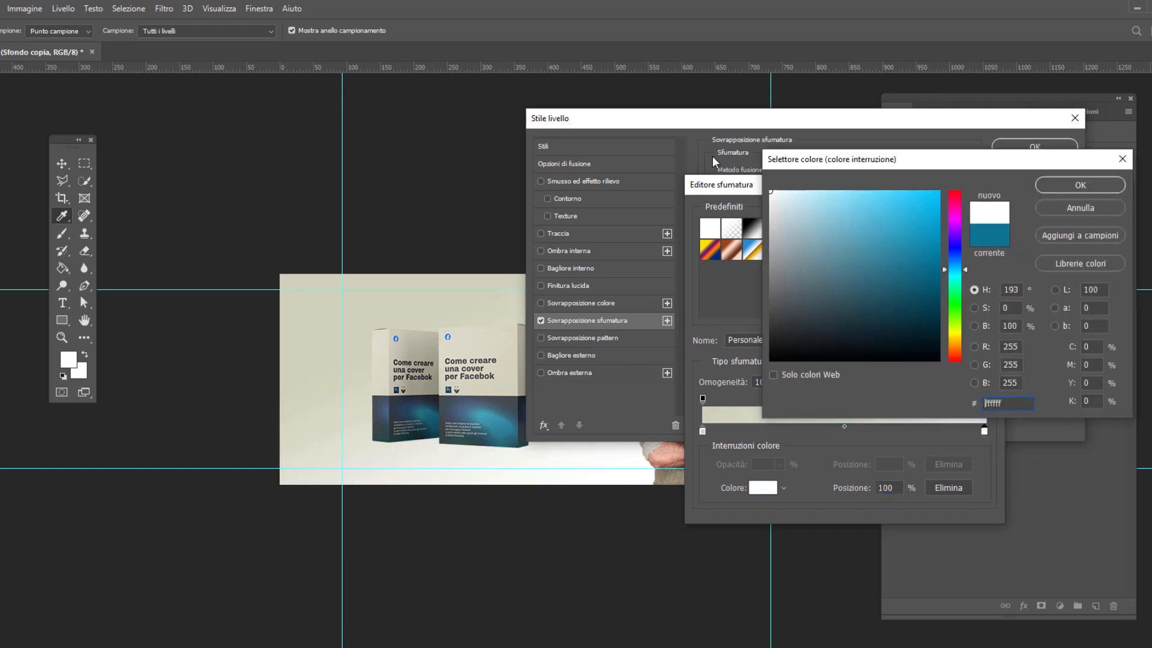
pyautogui.click(1100, 183)
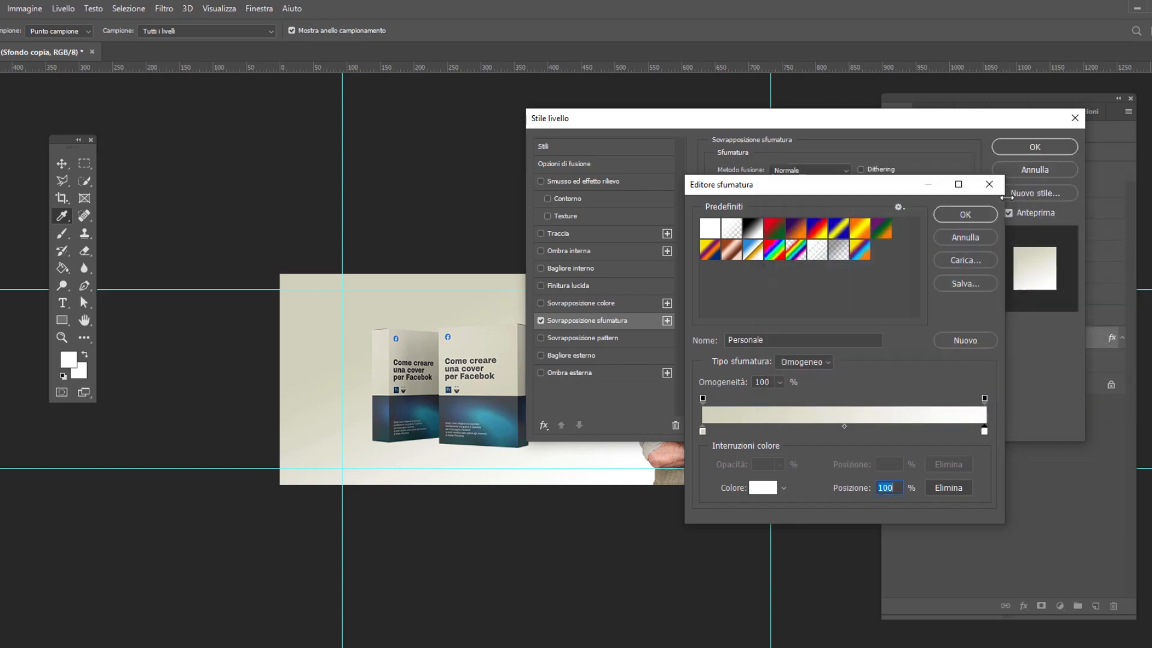
pyautogui.click(972, 219)
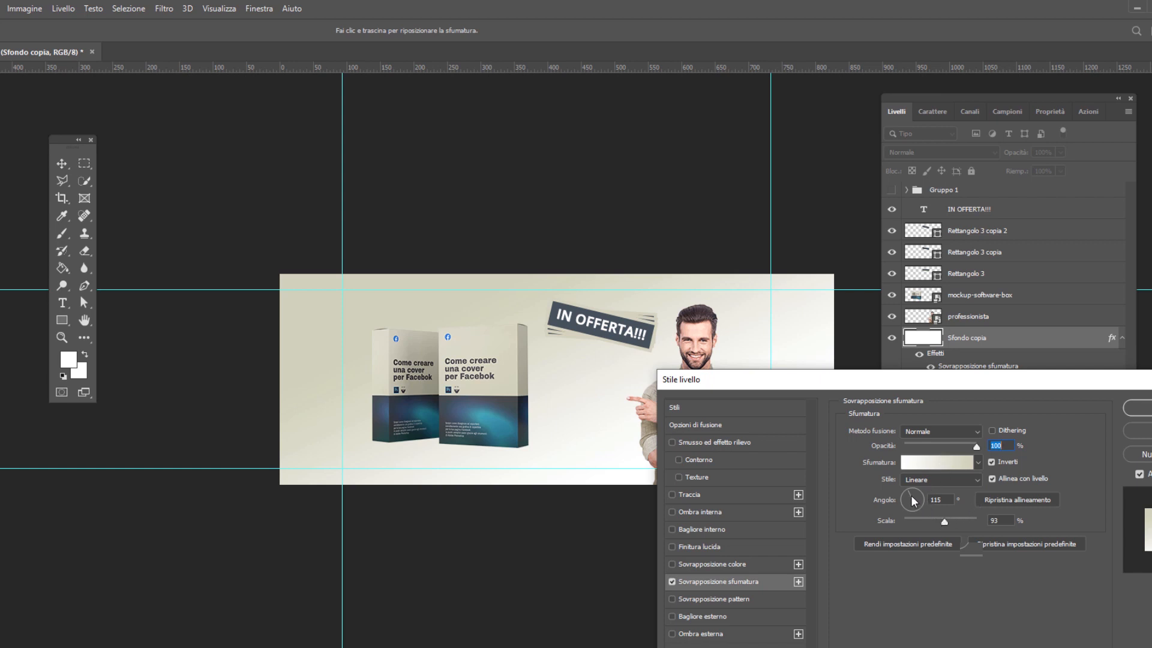
# Try several directions for the gradient overlay, settle on a 168° angle, 126% scale and 81% opacity, and apply the layer style
pyautogui.moveTo(911, 495); pyautogui.dragTo(920, 492)
pyautogui.moveTo(921, 382); pyautogui.dragTo(968, 425)
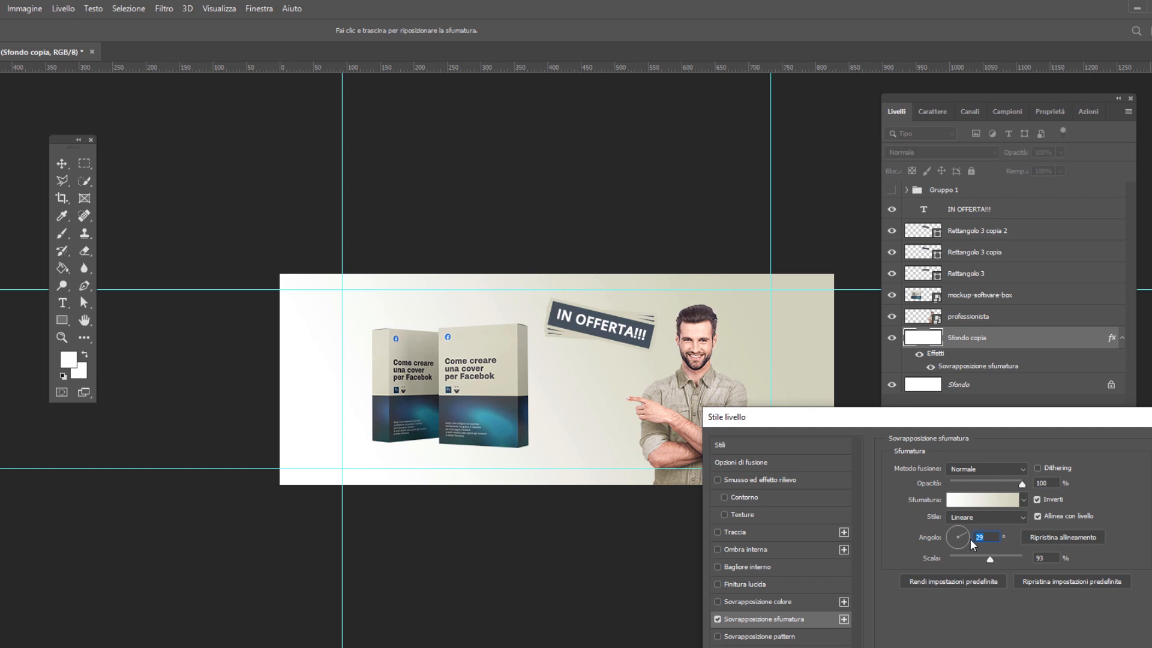
pyautogui.moveTo(971, 539); pyautogui.dragTo(967, 538)
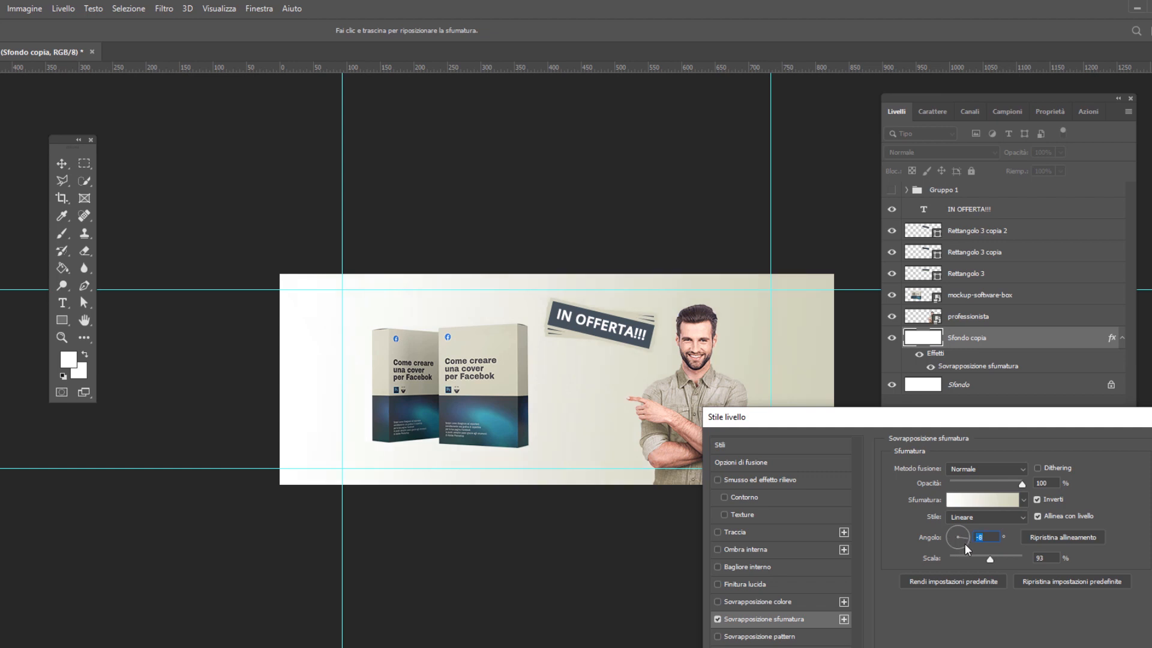
pyautogui.click(966, 543)
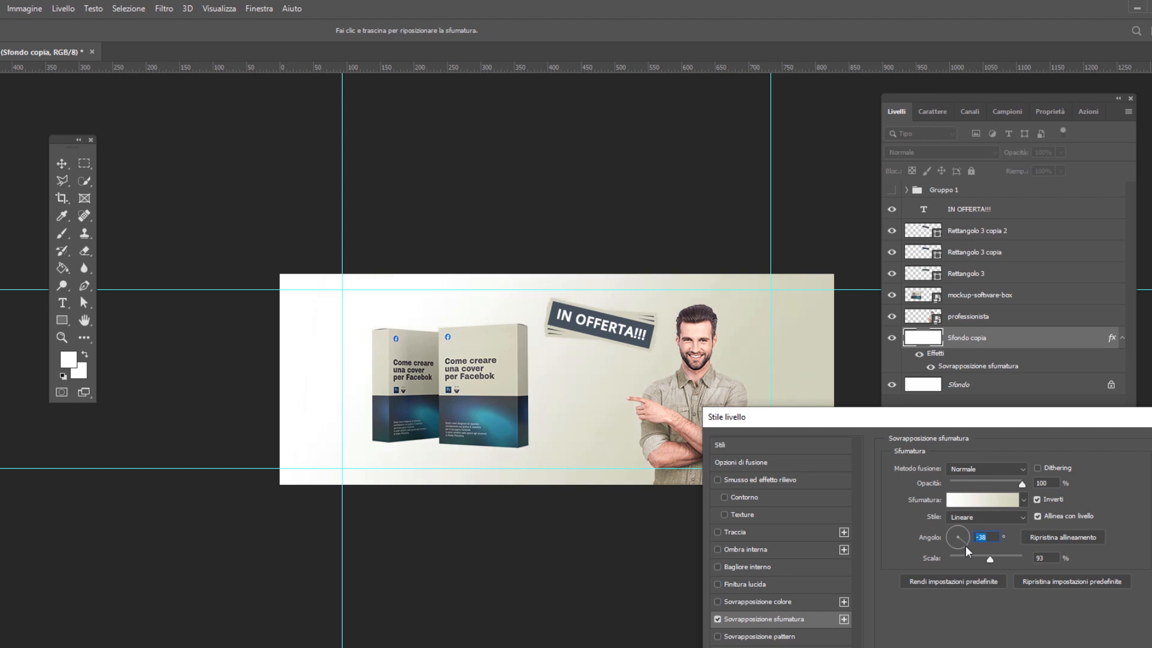
pyautogui.moveTo(966, 545); pyautogui.dragTo(965, 542)
pyautogui.click(961, 547)
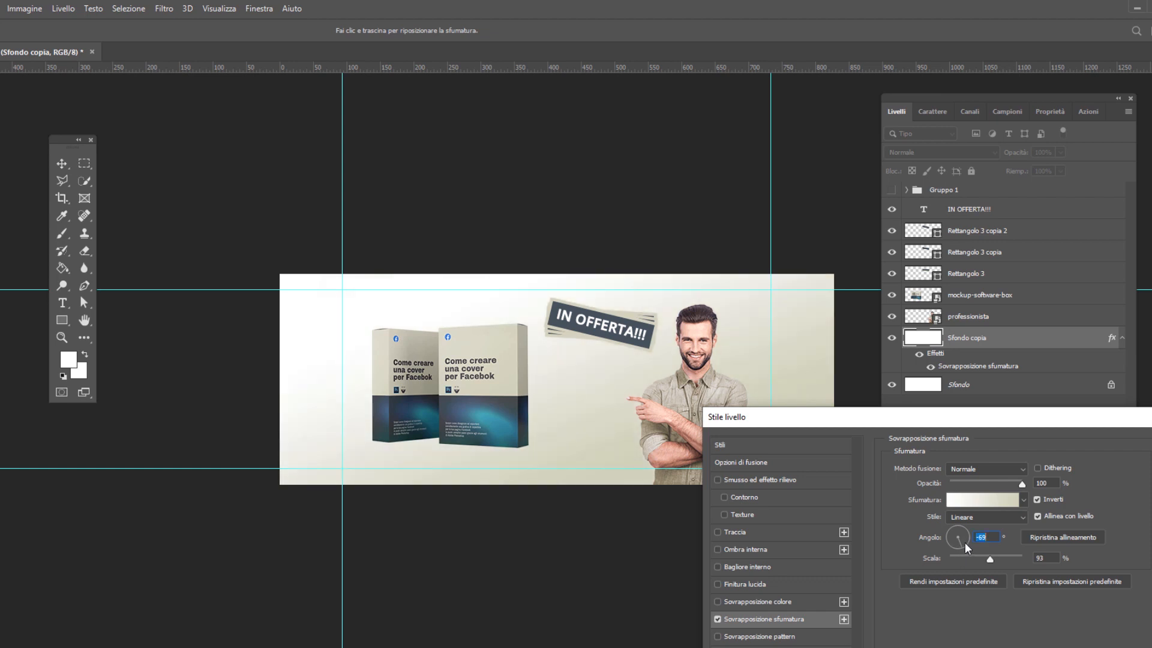
pyautogui.moveTo(966, 542); pyautogui.dragTo(1013, 559)
pyautogui.moveTo(1021, 483); pyautogui.dragTo(1009, 489)
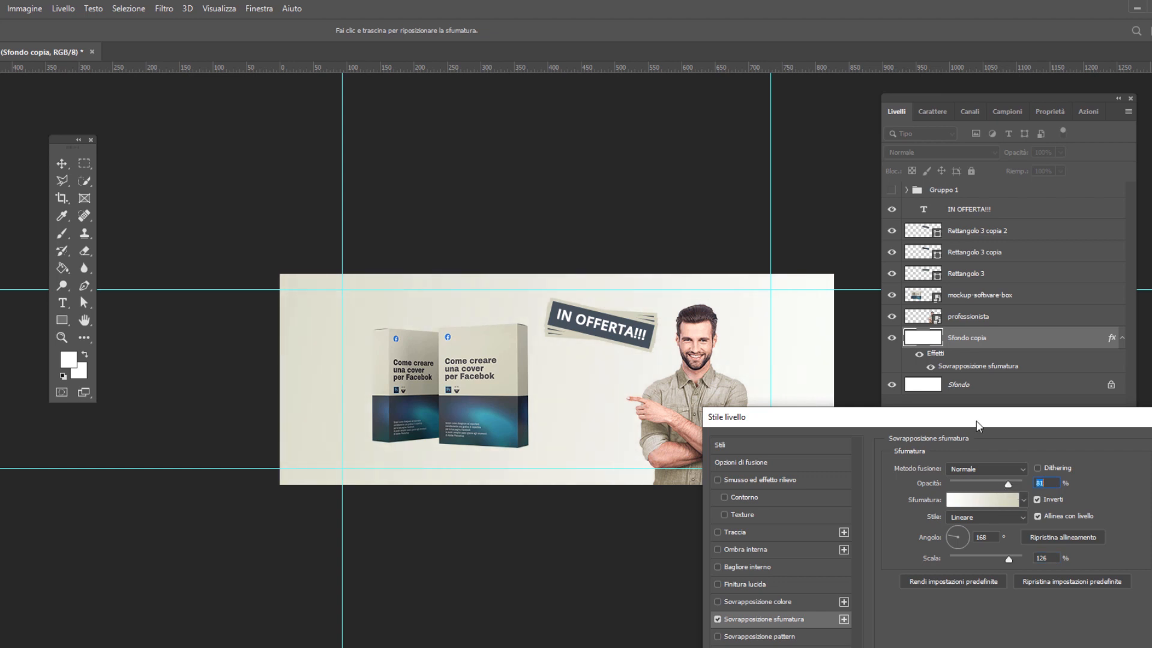
pyautogui.moveTo(978, 421); pyautogui.dragTo(831, 187)
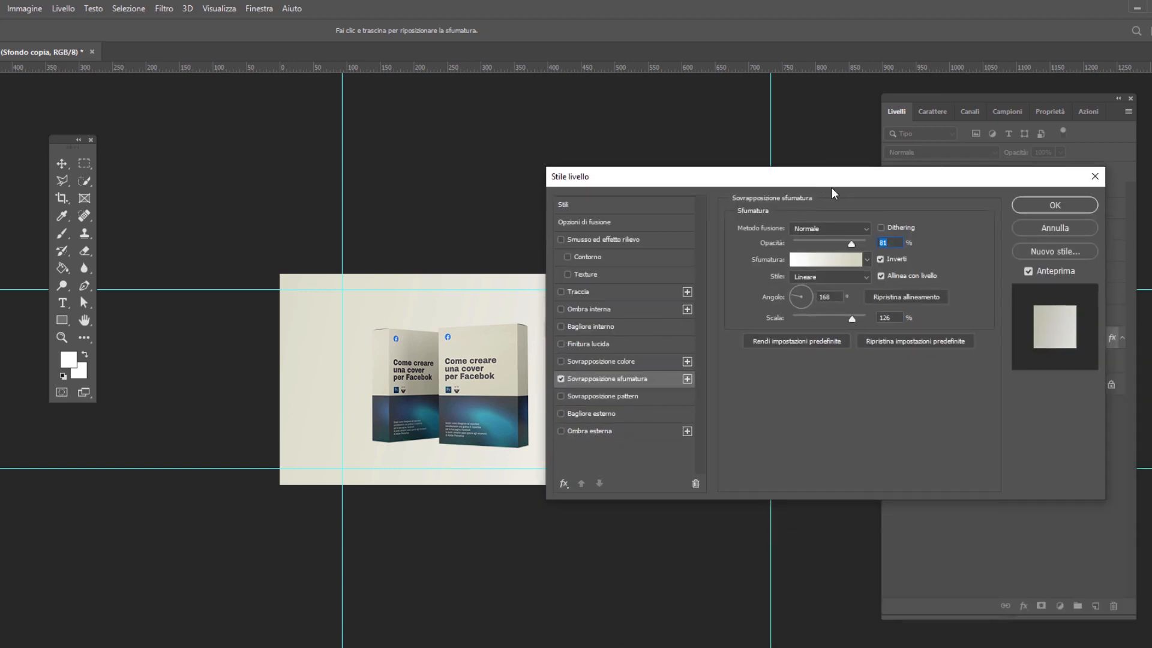
pyautogui.click(1059, 206)
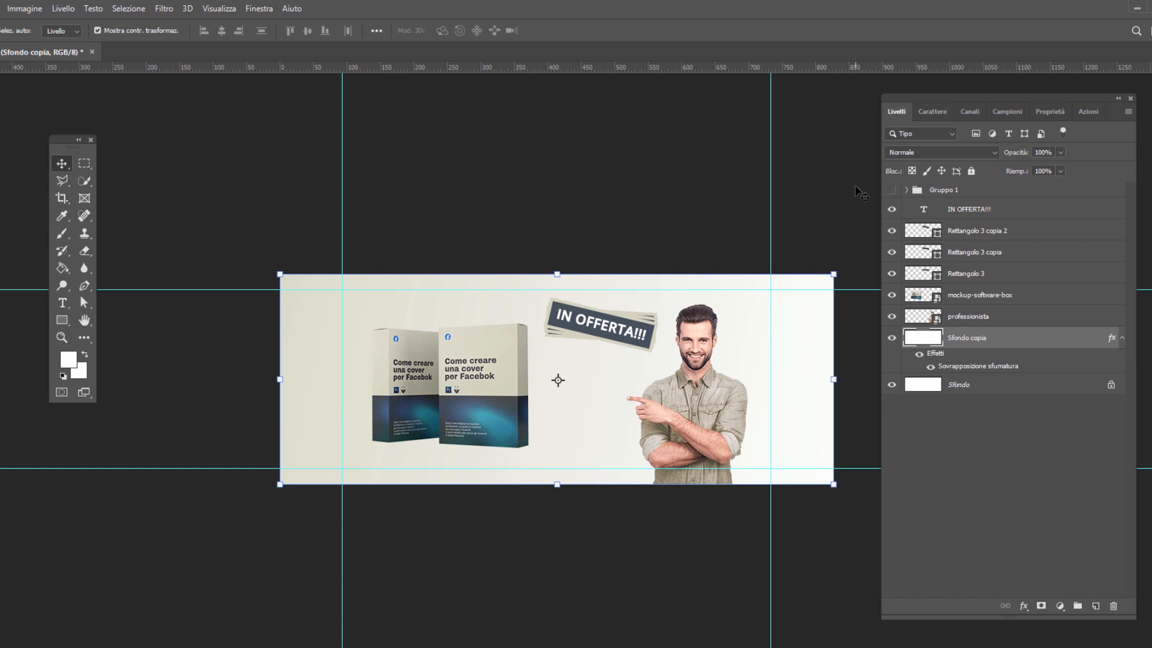
# Start a Save for Web export of the cover and set its preview zoom to 50%
pyautogui.click(37, 8)
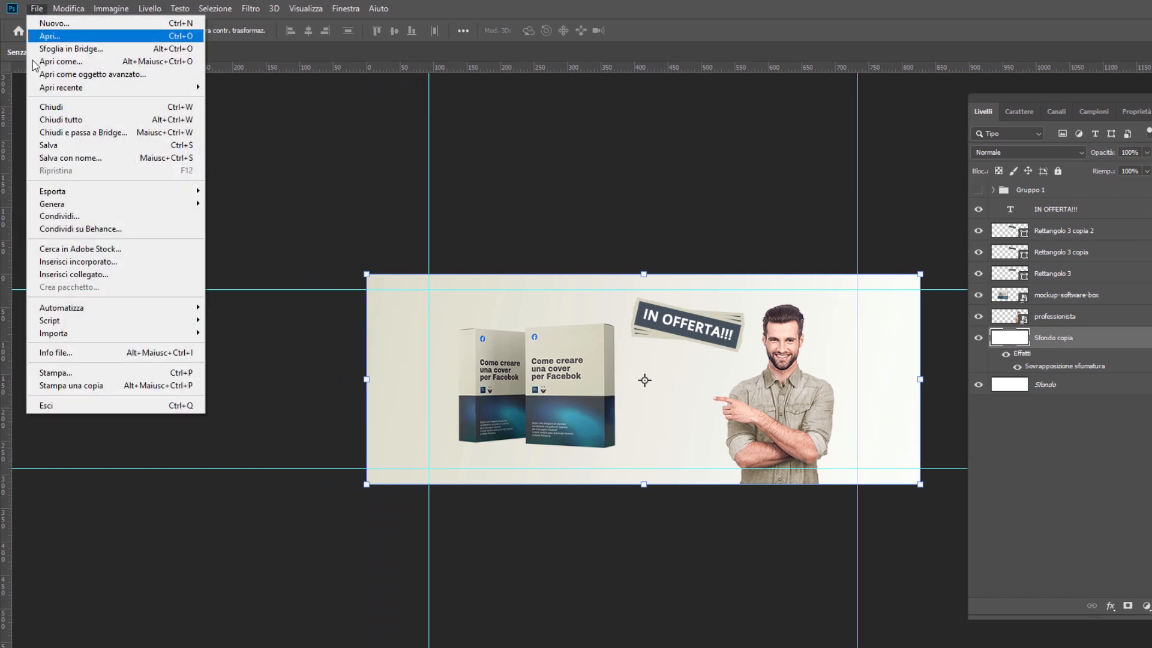
pyautogui.moveTo(66, 191)
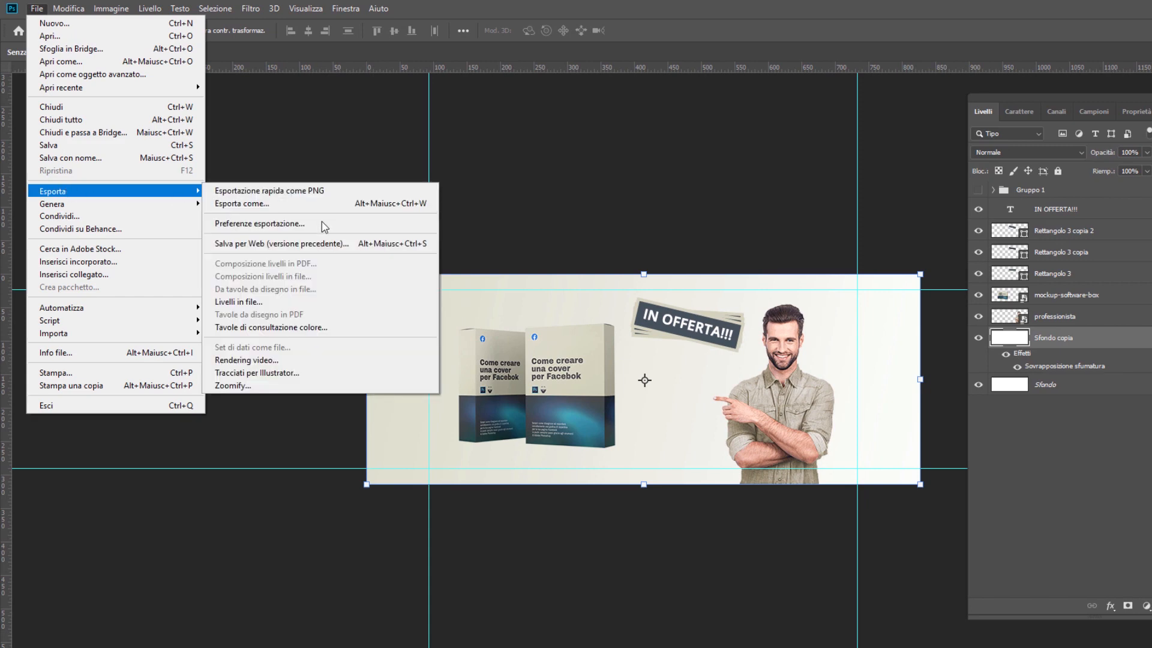
pyautogui.click(323, 243)
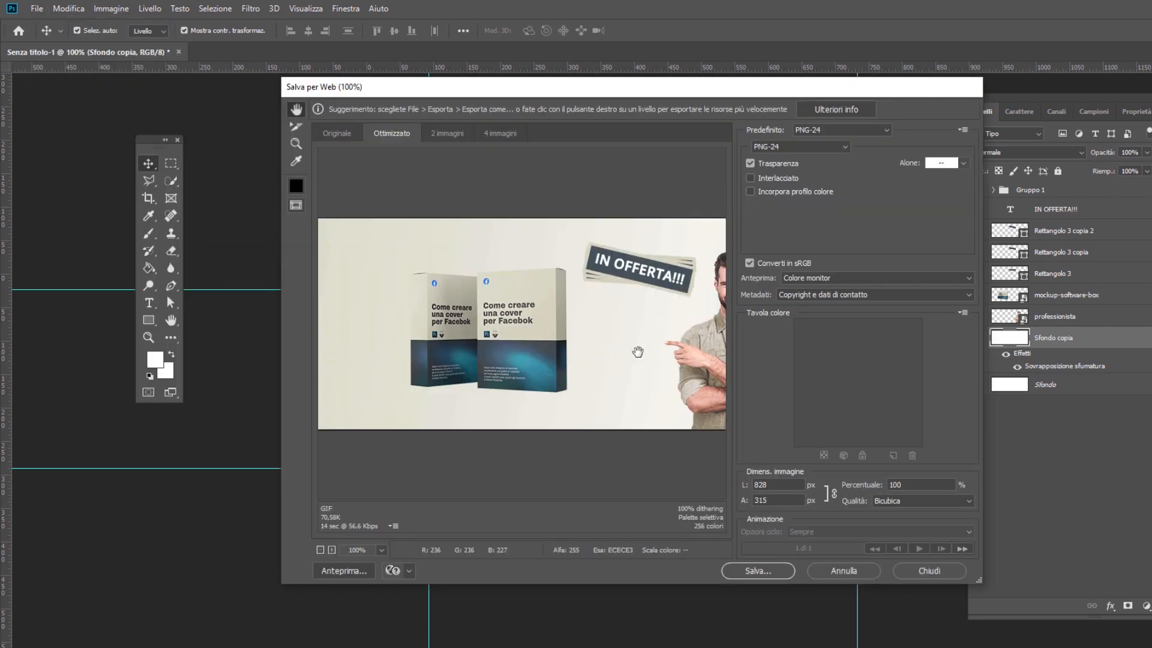
pyautogui.moveTo(638, 355); pyautogui.dragTo(458, 365)
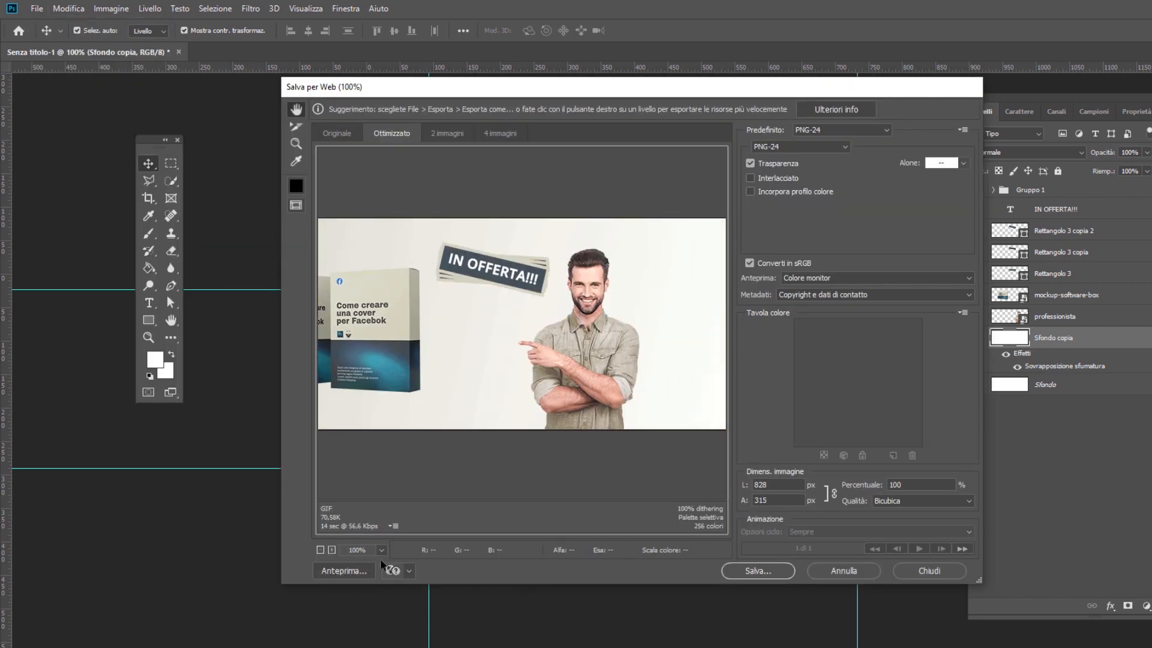
pyautogui.click(381, 550)
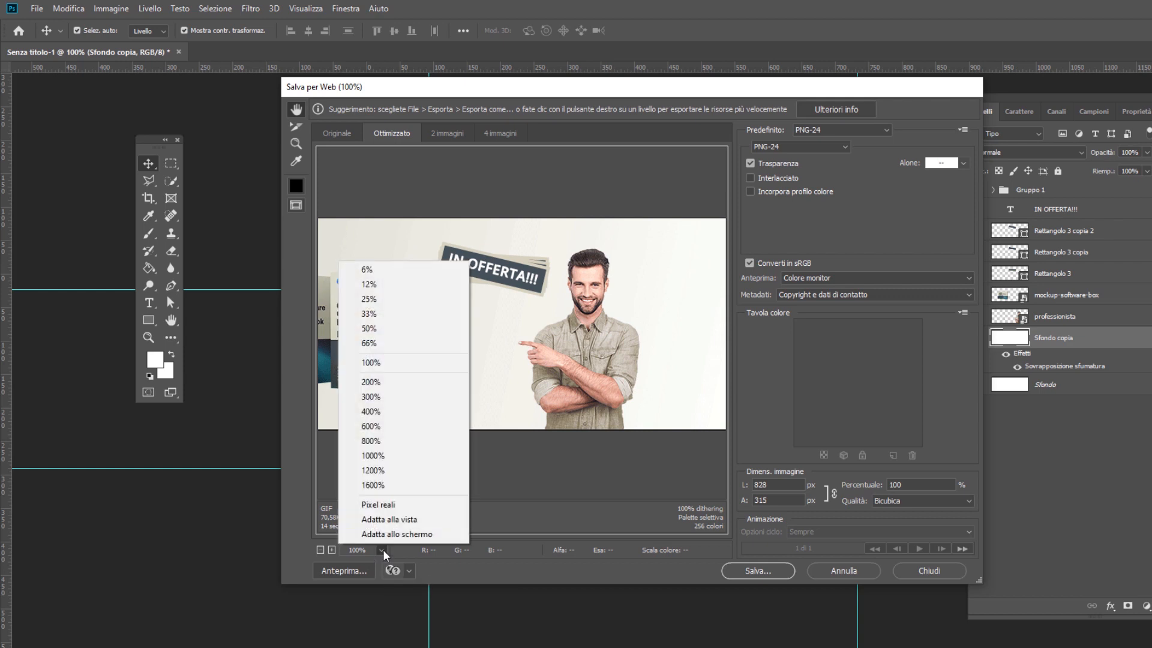
pyautogui.click(396, 329)
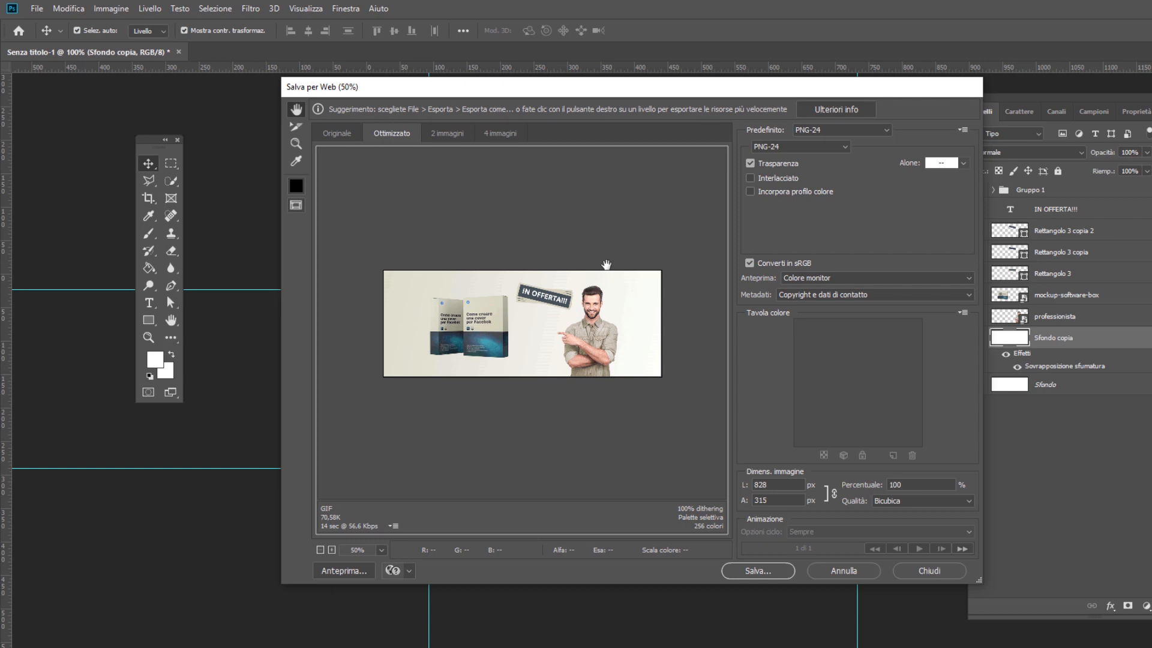
# Choose the JPEG alta preset for the export and raise its quality to 100
pyautogui.click(826, 131)
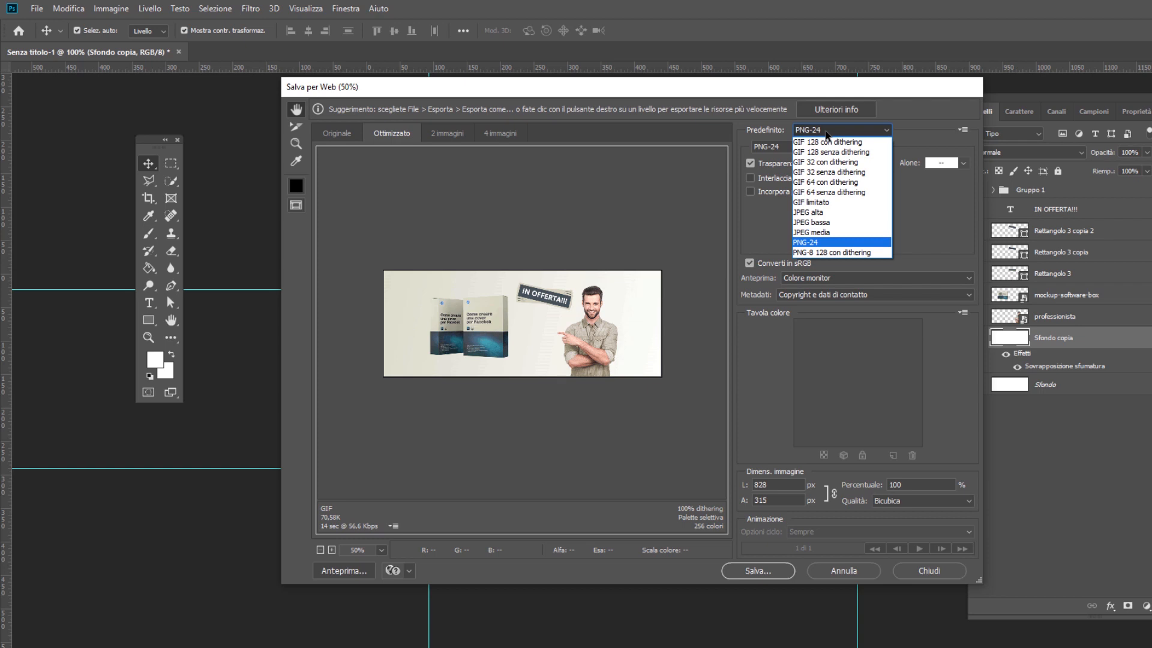
pyautogui.click(834, 212)
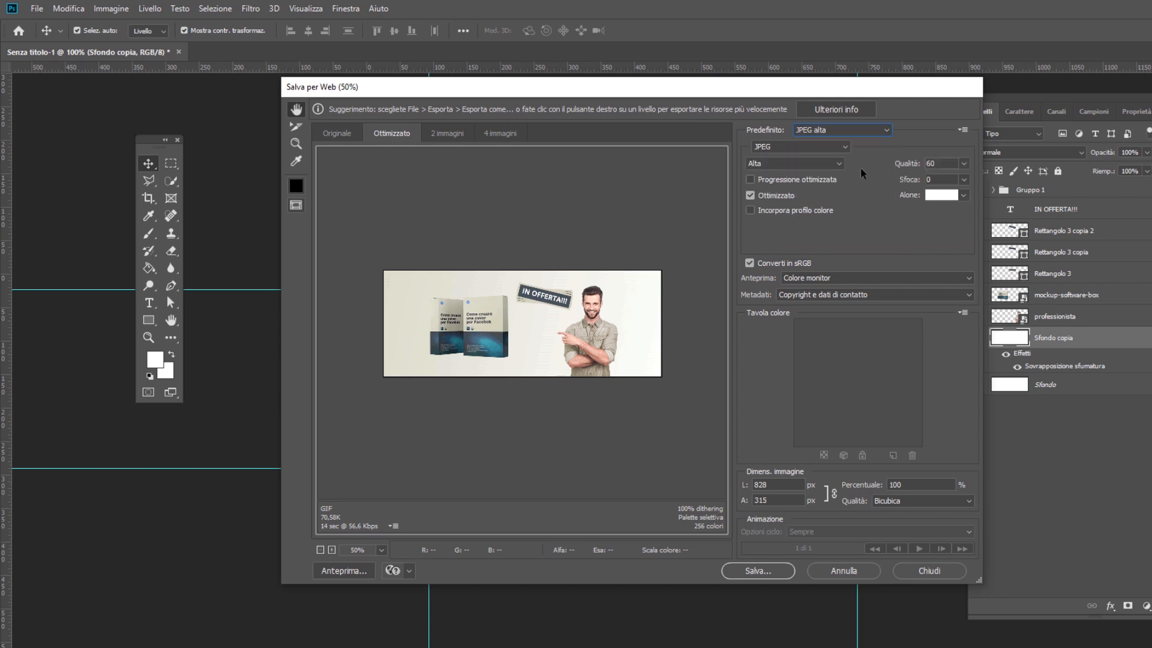
pyautogui.click(966, 166)
pyautogui.moveTo(940, 182); pyautogui.dragTo(1012, 180)
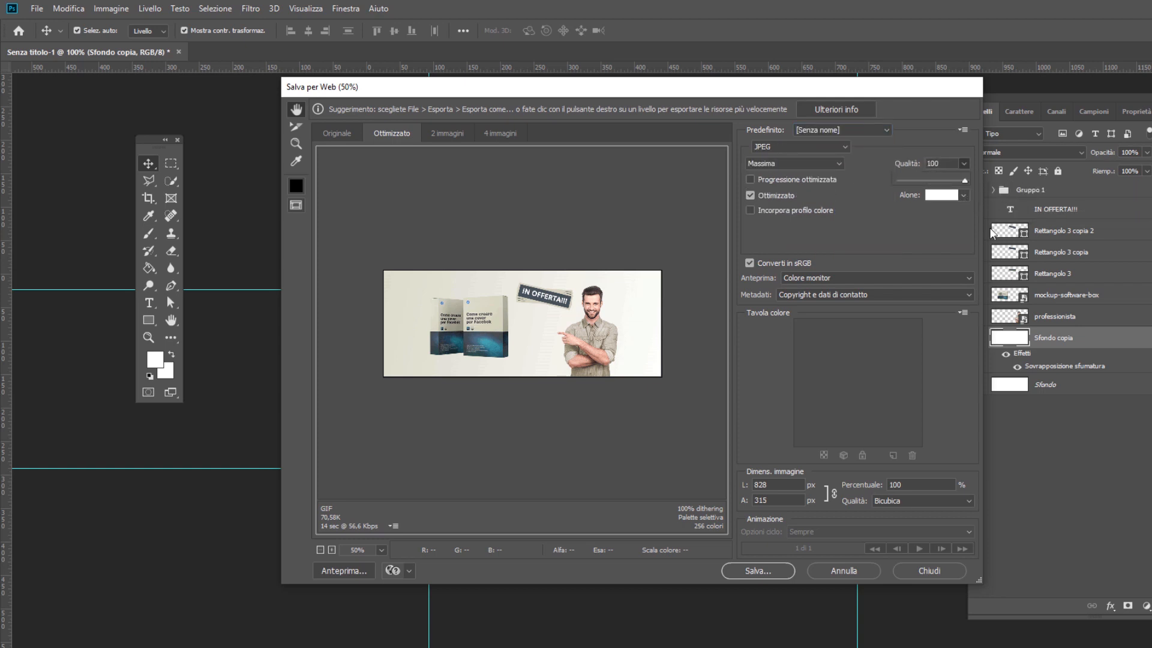
pyautogui.click(956, 214)
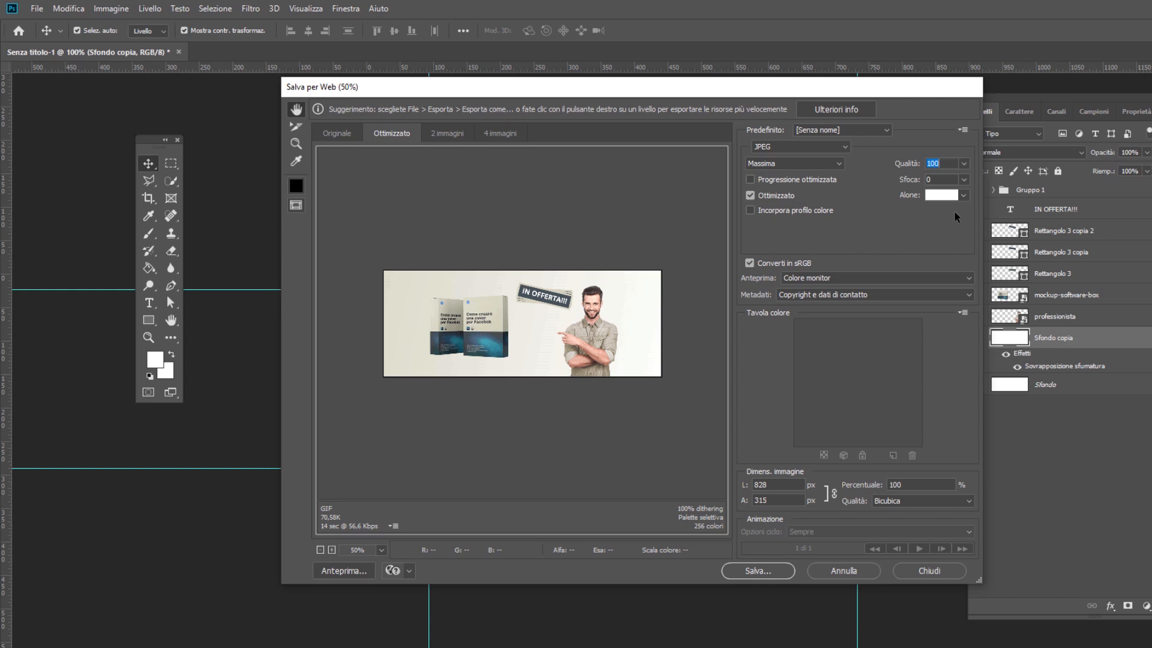